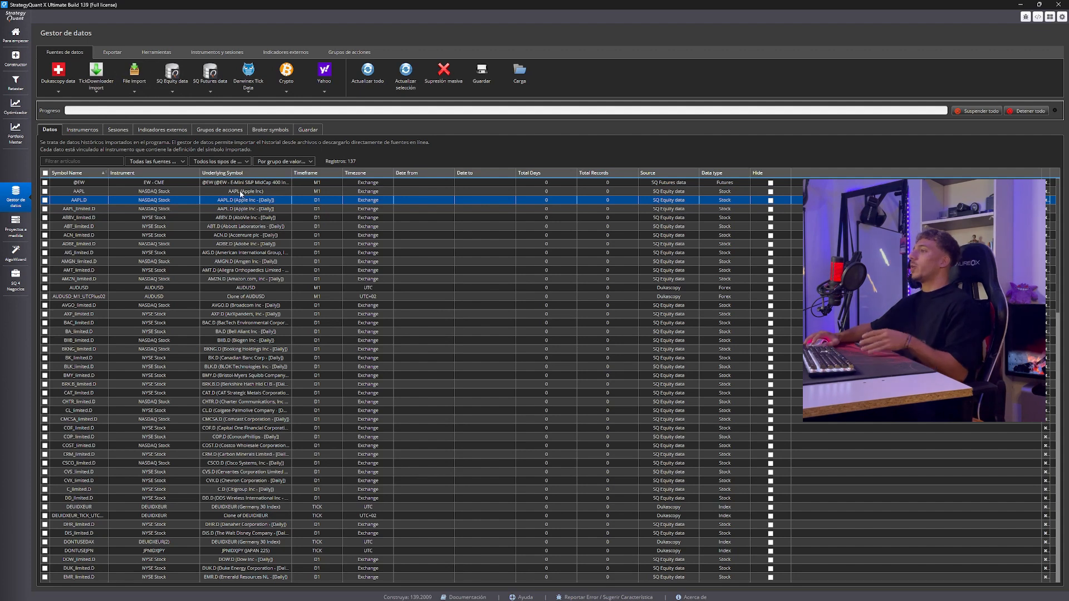
Look through the existing symbols in the historical data list, checking their instruments, timeframes and sources
click(234, 193)
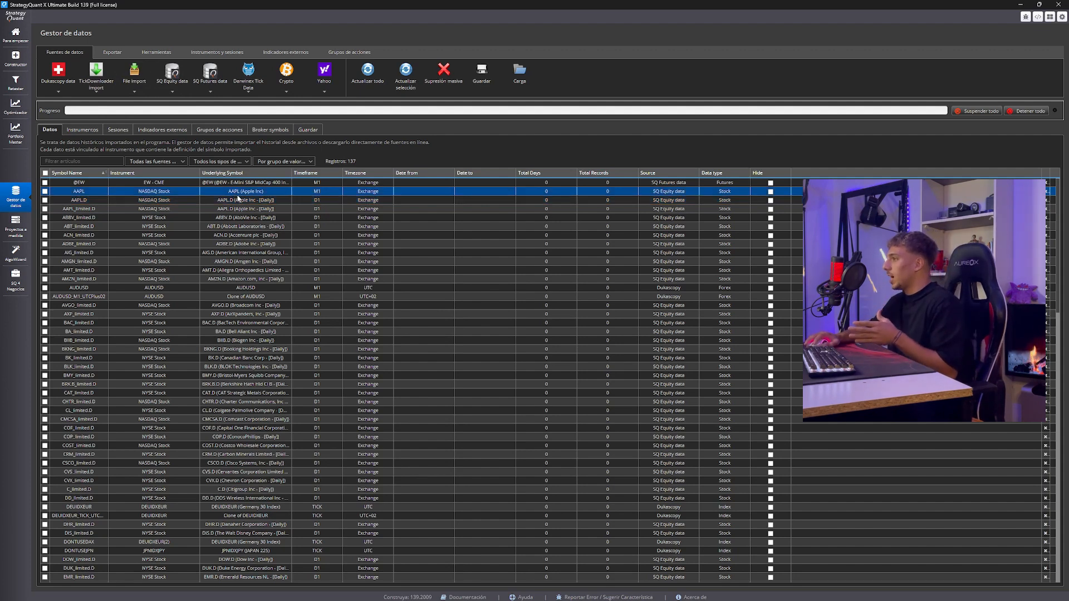
click(199, 200)
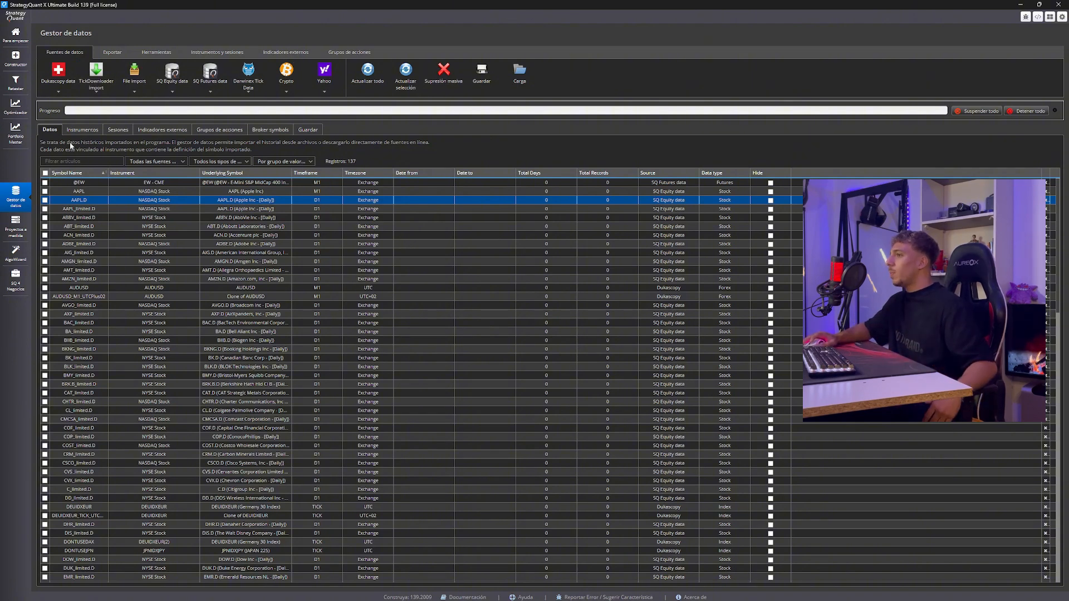
scroll(110, 252, down, 2)
click(107, 314)
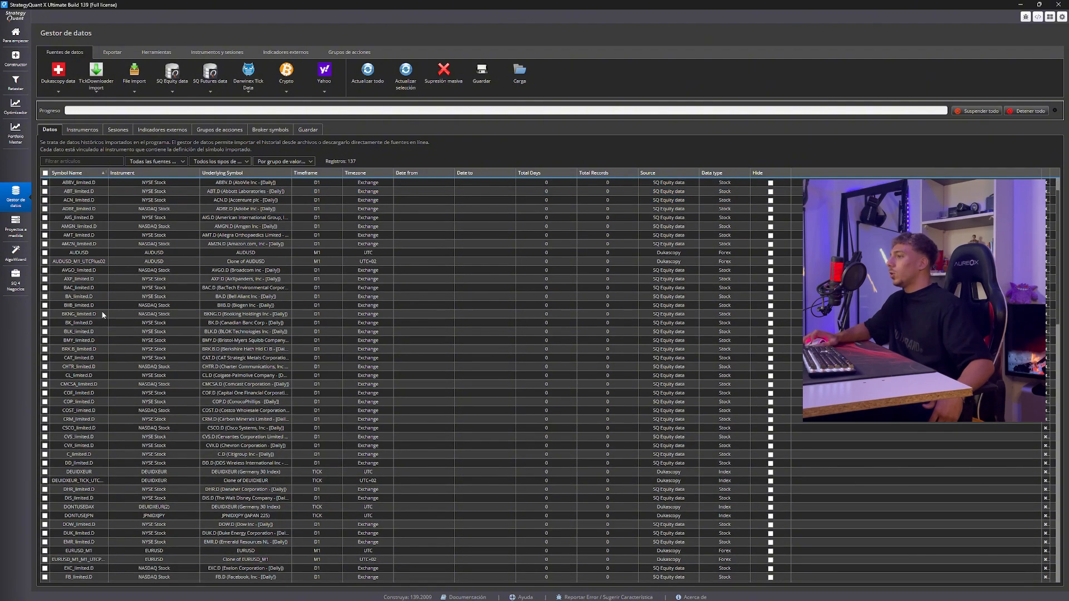
scroll(108, 317, down, 5)
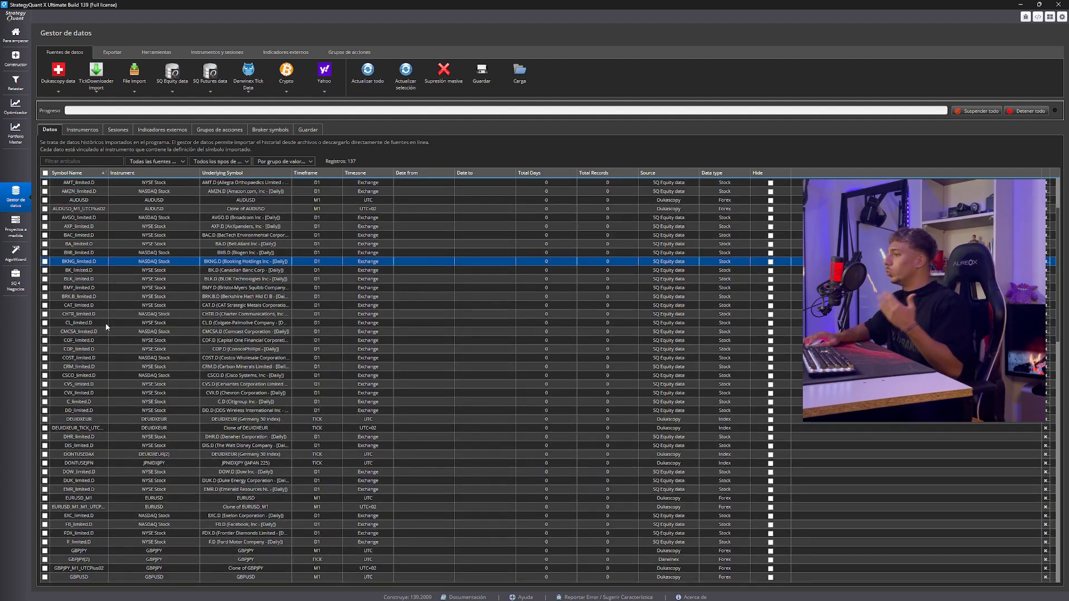
scroll(106, 330, down, 2)
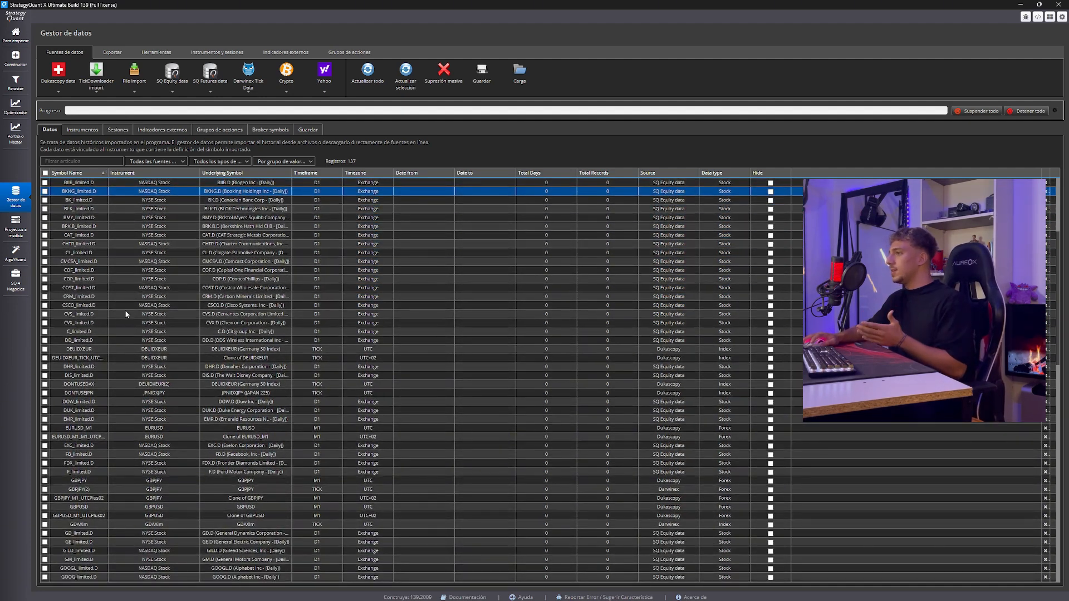
click(167, 314)
scroll(311, 302, up, 3)
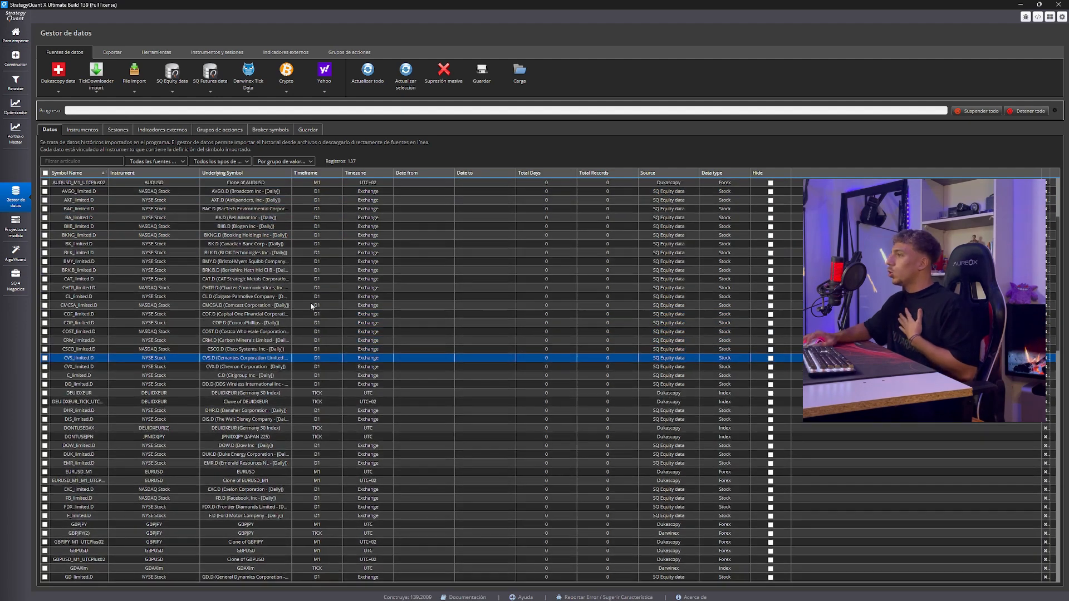
scroll(125, 234, up, 2)
Delete all symbols from the data list completely, including those used as sources for cloned data
click(45, 173)
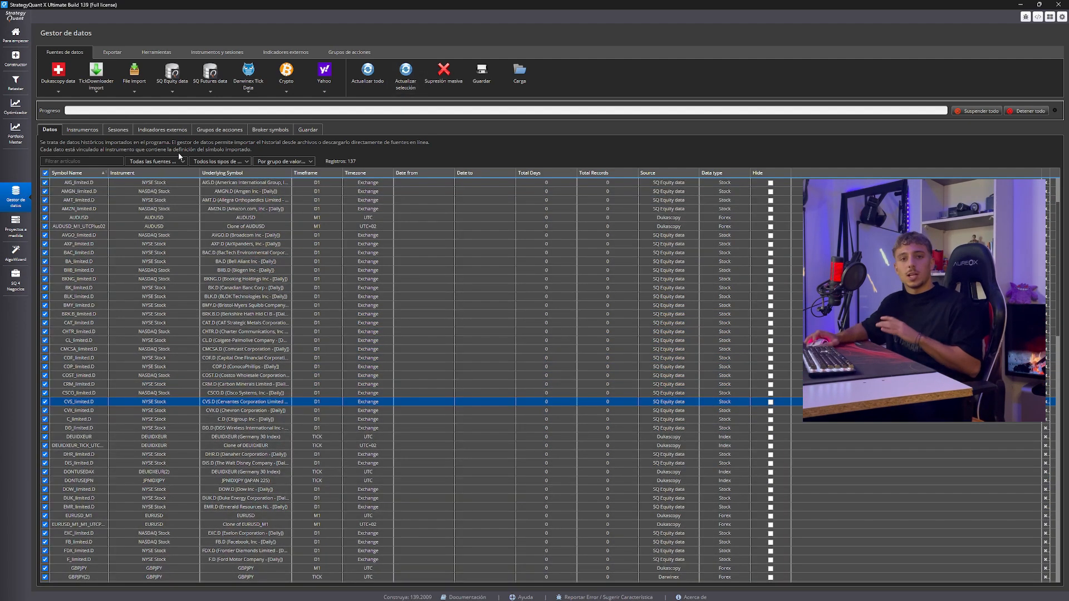
click(435, 82)
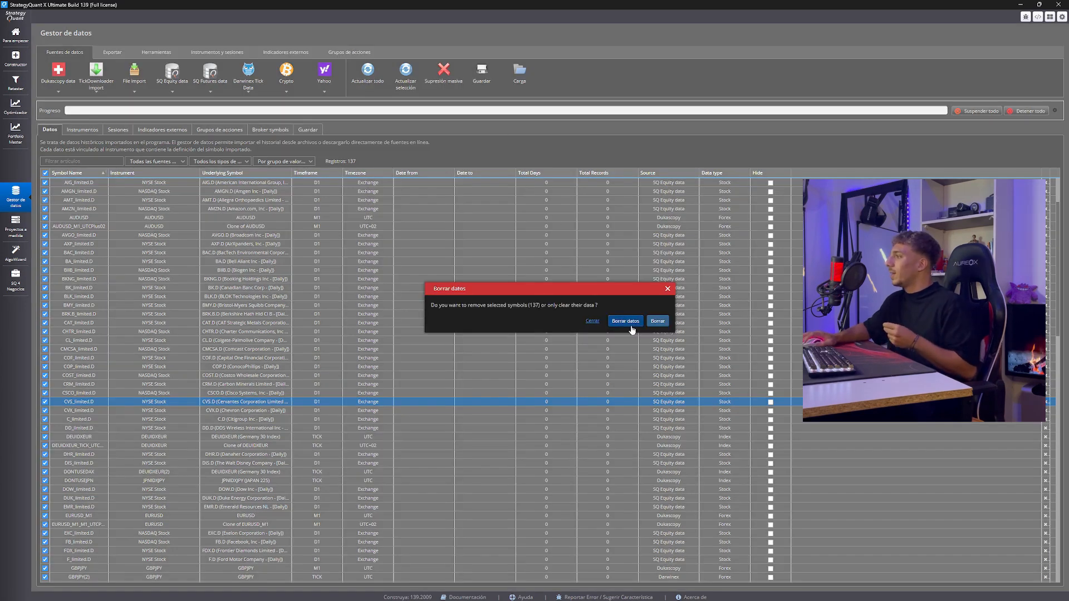
click(656, 323)
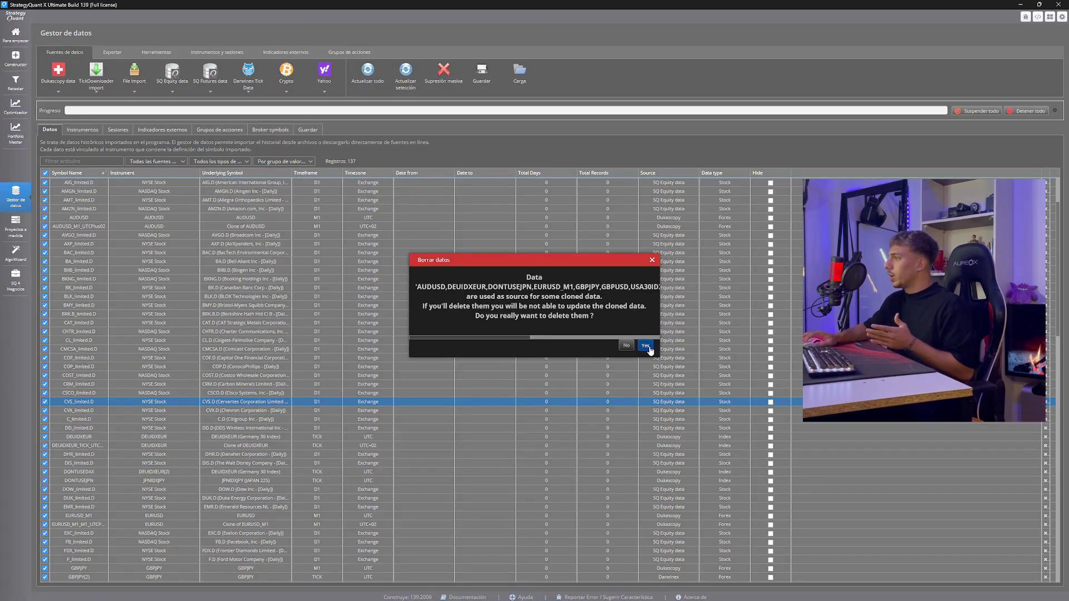
click(644, 346)
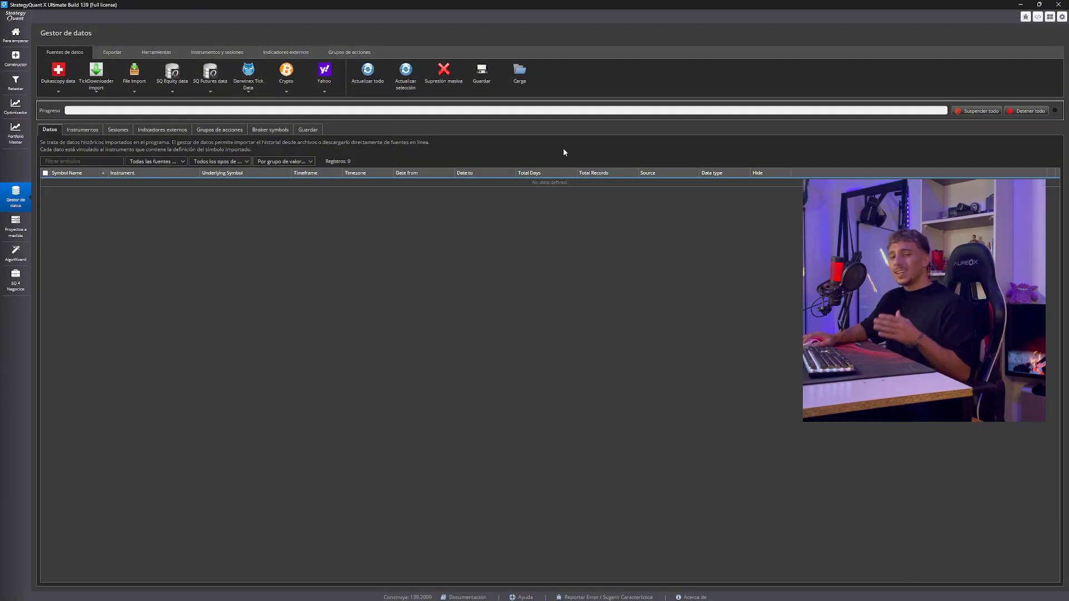
Load the symbol configuration from Data.xml in the Downloads folder into the data list
click(516, 76)
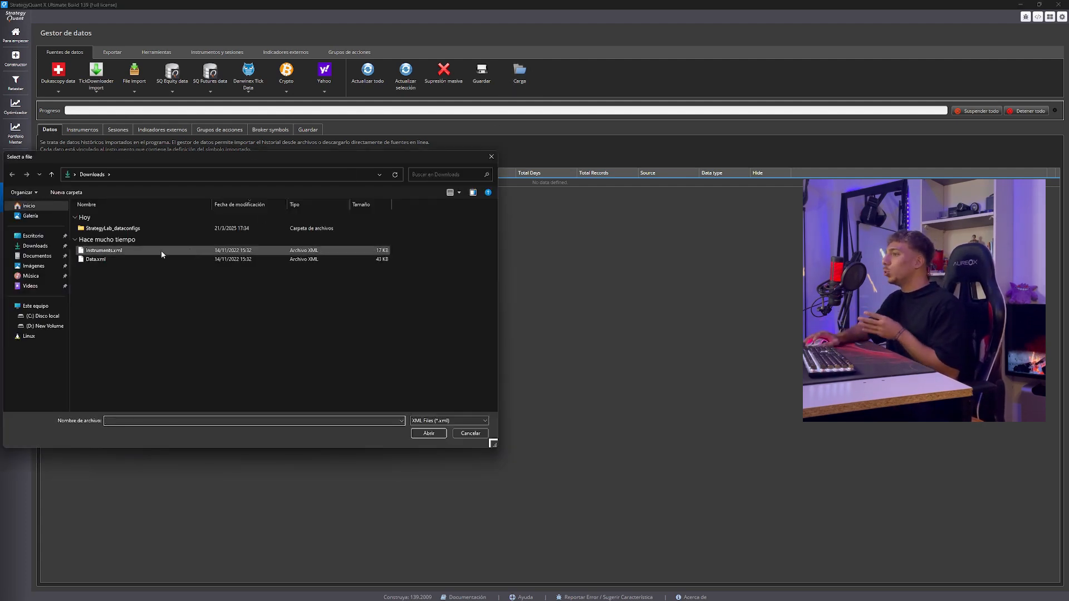
double_click(141, 258)
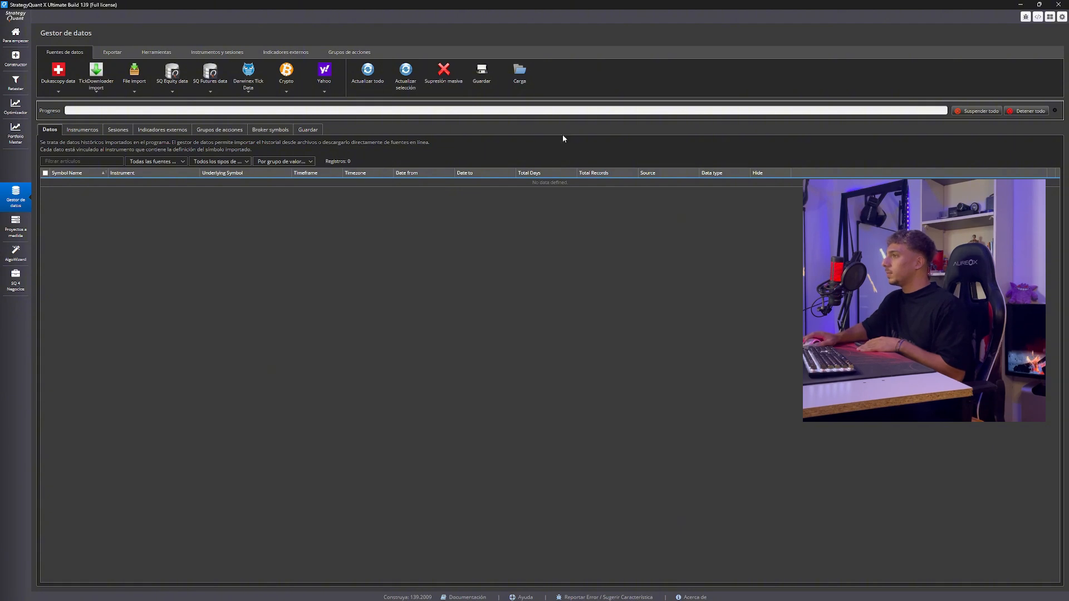
click(514, 72)
click(490, 157)
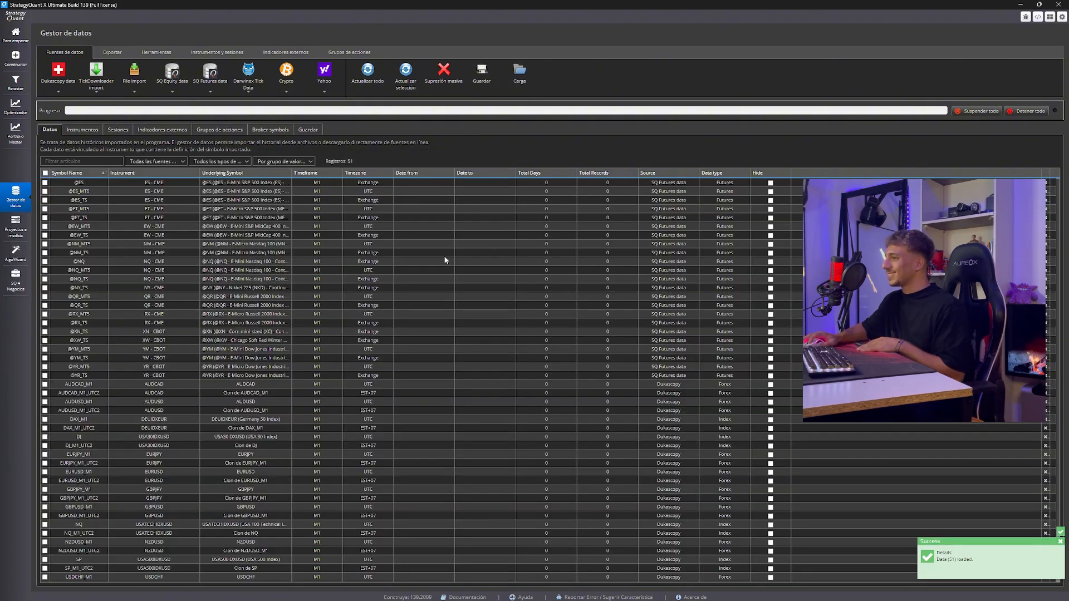
Examine the loaded futures, forex and index symbols in the data list, including their cloned versions
click(436, 199)
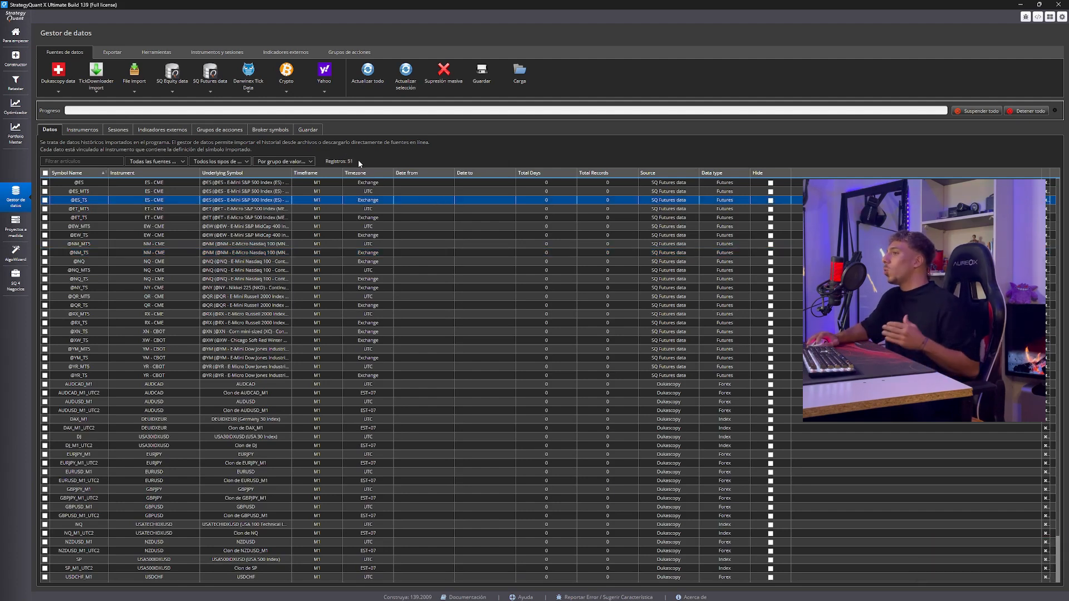
scroll(392, 259, down, 2)
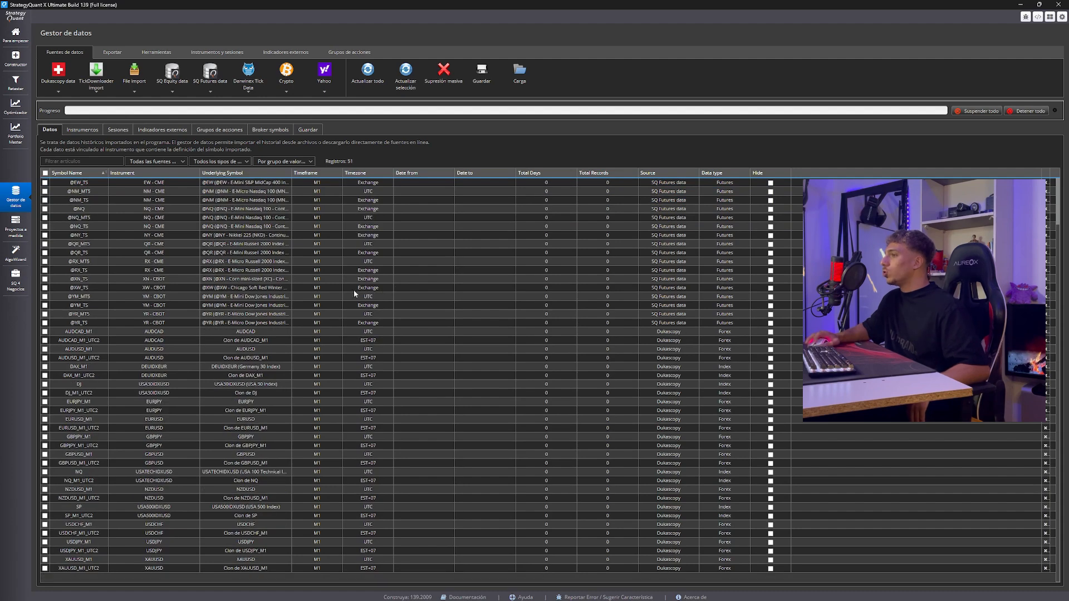
click(634, 218)
scroll(628, 229, up, 1)
scroll(622, 240, down, 1)
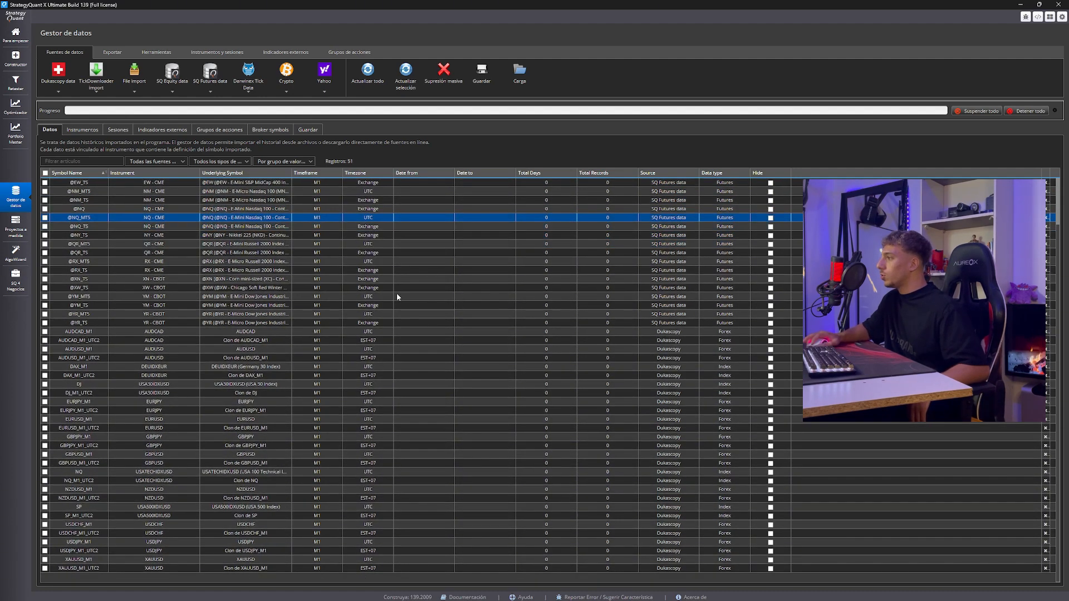
click(598, 358)
scroll(334, 301, up, 2)
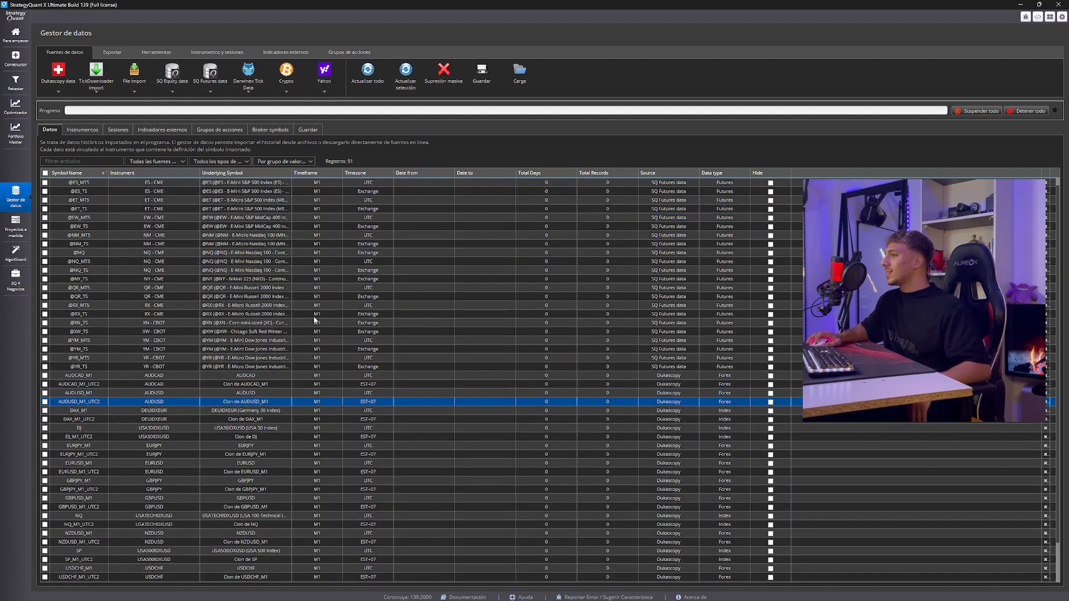
Select all instruments in the instrument list and bulk-delete them
click(82, 129)
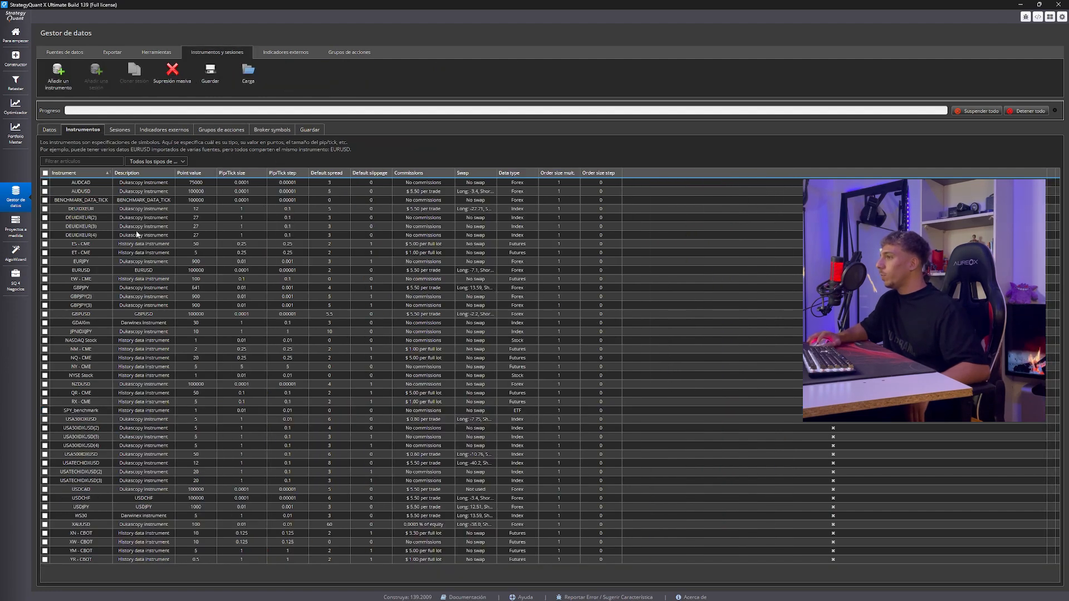
click(45, 173)
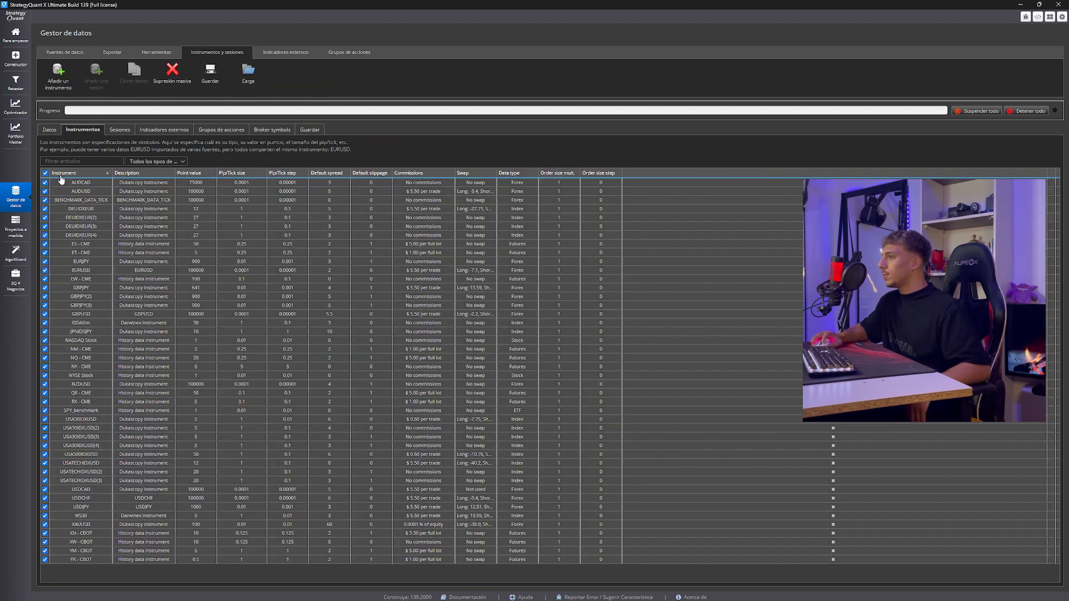
click(172, 71)
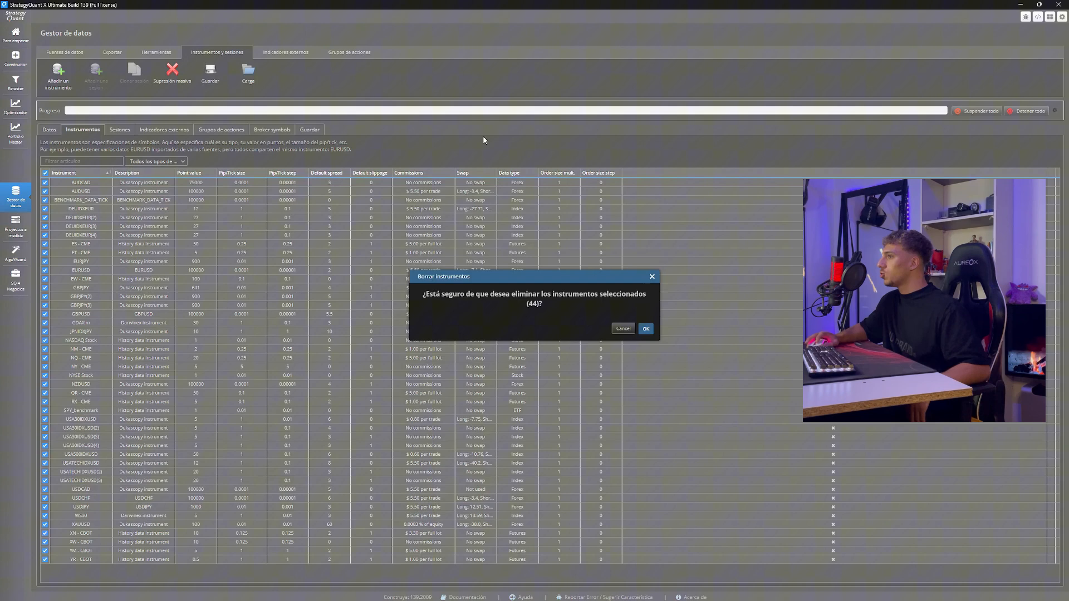
click(644, 329)
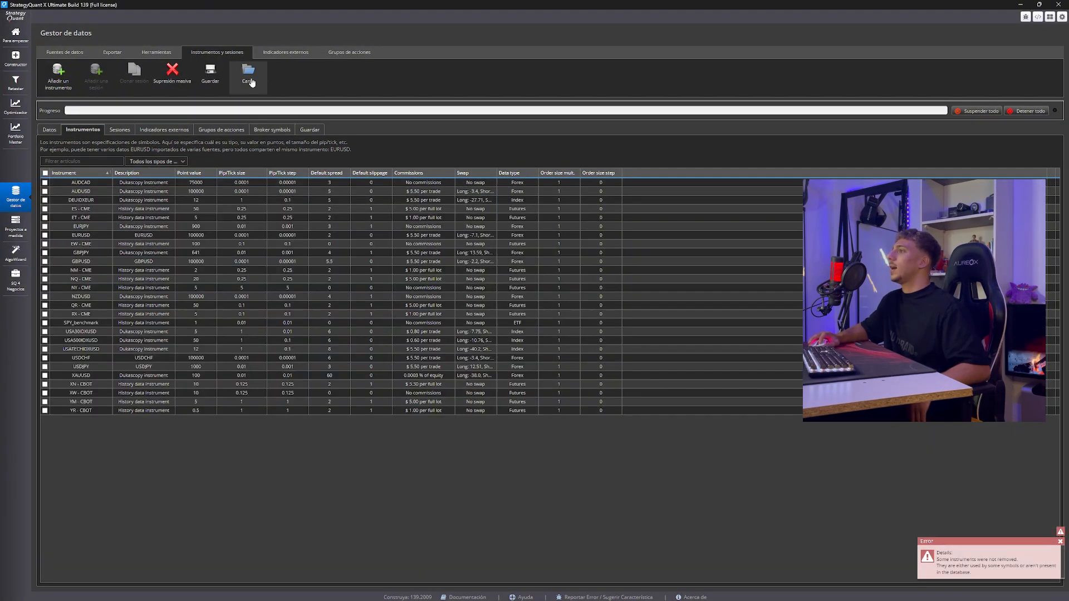
Load the instrument definitions from Instruments.xml in Downloads, overwriting all existing instruments
click(252, 83)
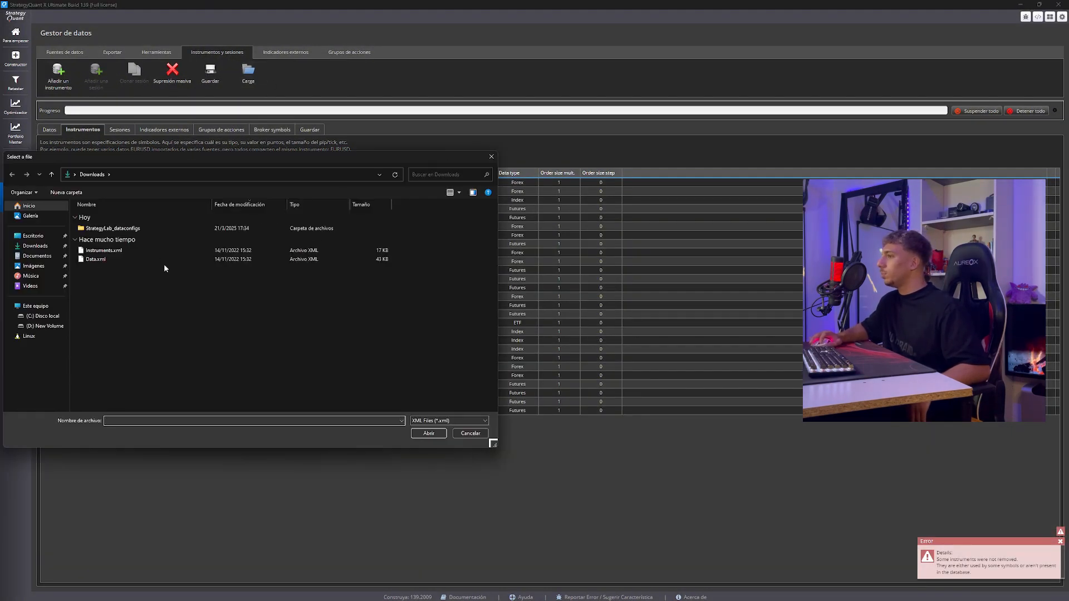
double_click(157, 253)
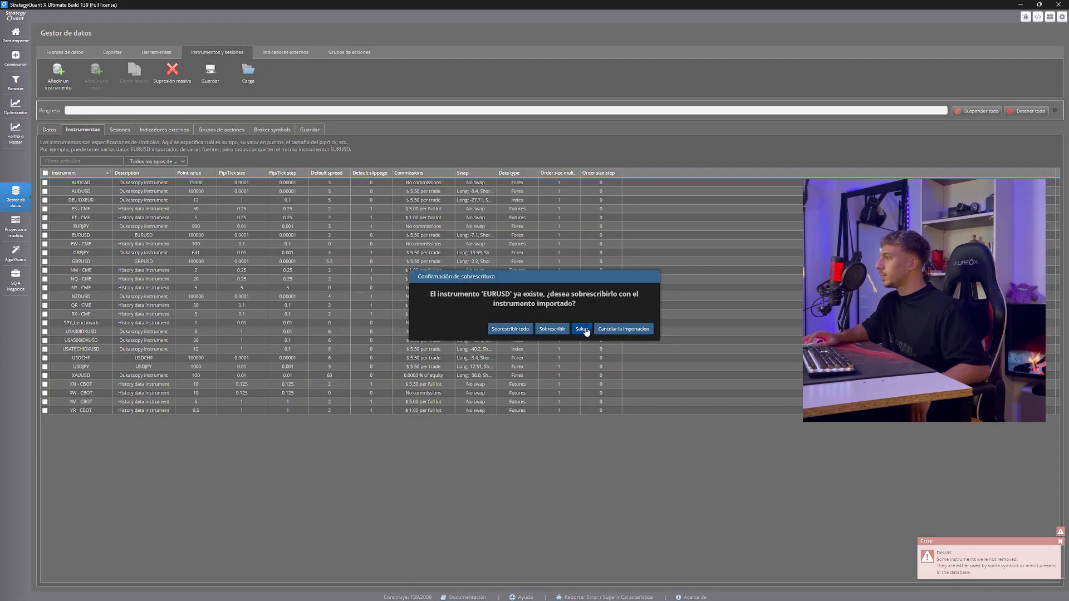
click(513, 333)
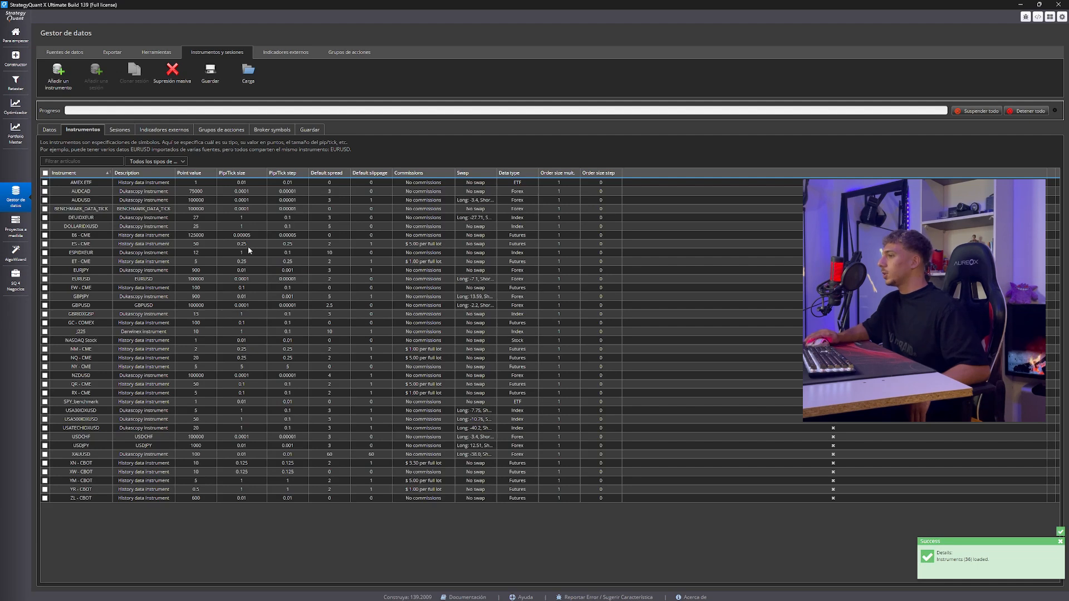
Compare the data symbols with the instrument specifications, such as point value, spread, commissions and swap
click(49, 132)
click(70, 132)
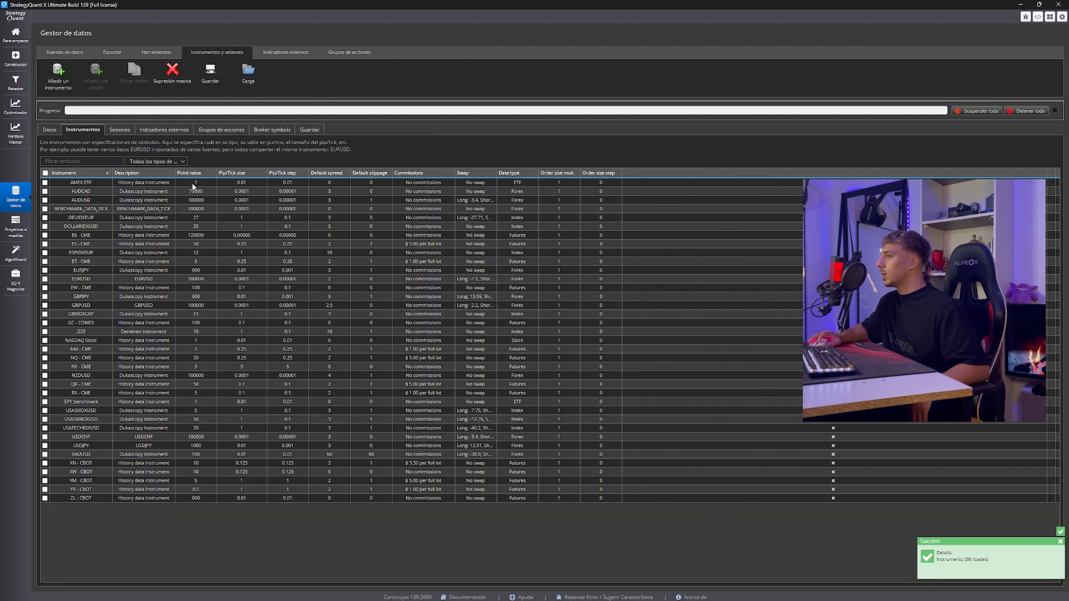
click(50, 132)
click(418, 243)
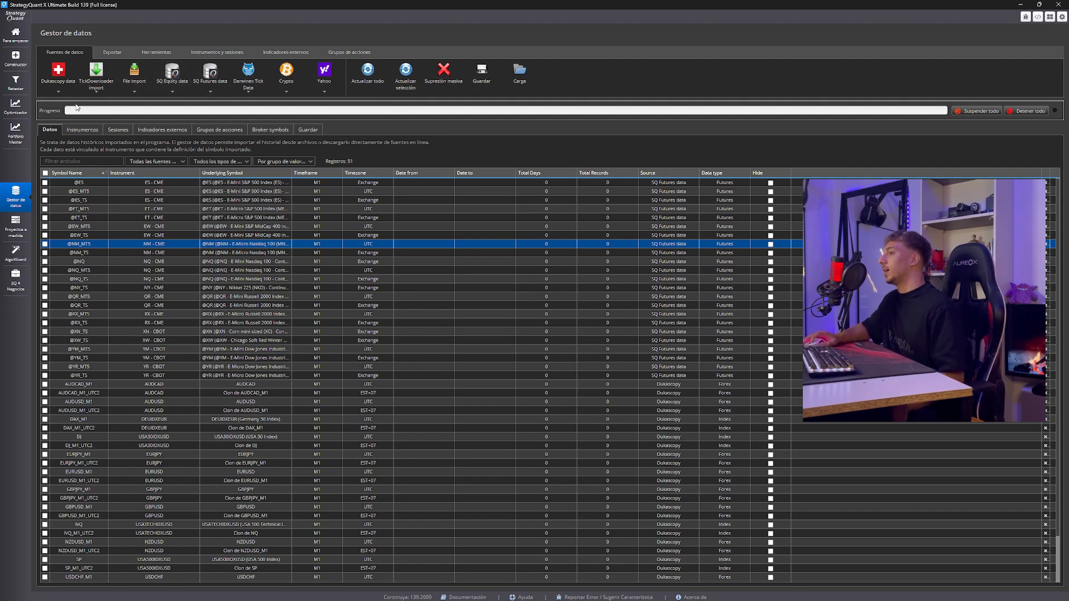
click(67, 136)
click(115, 218)
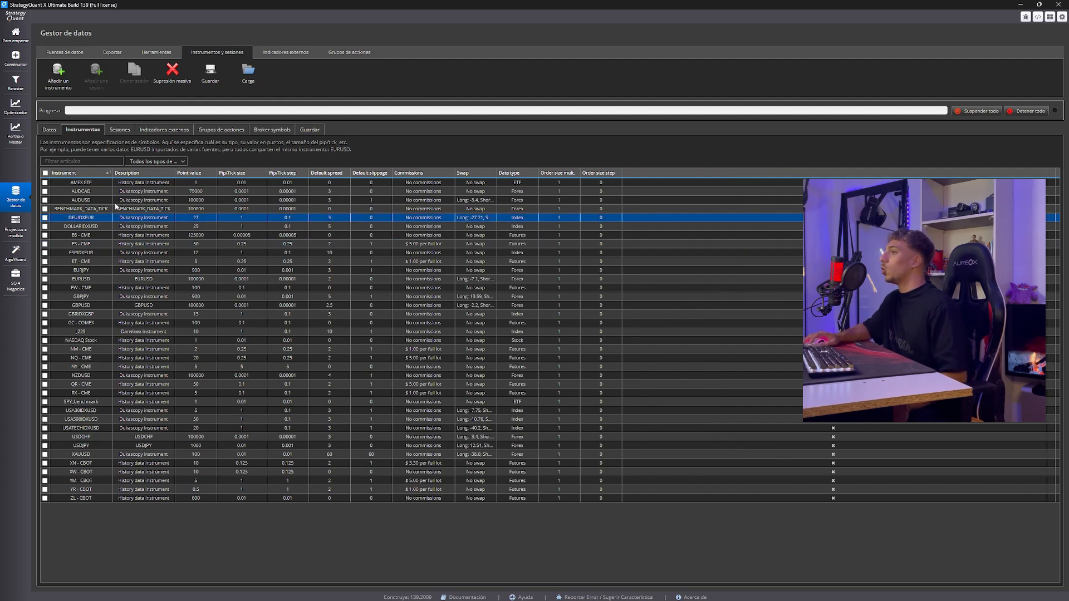
click(51, 132)
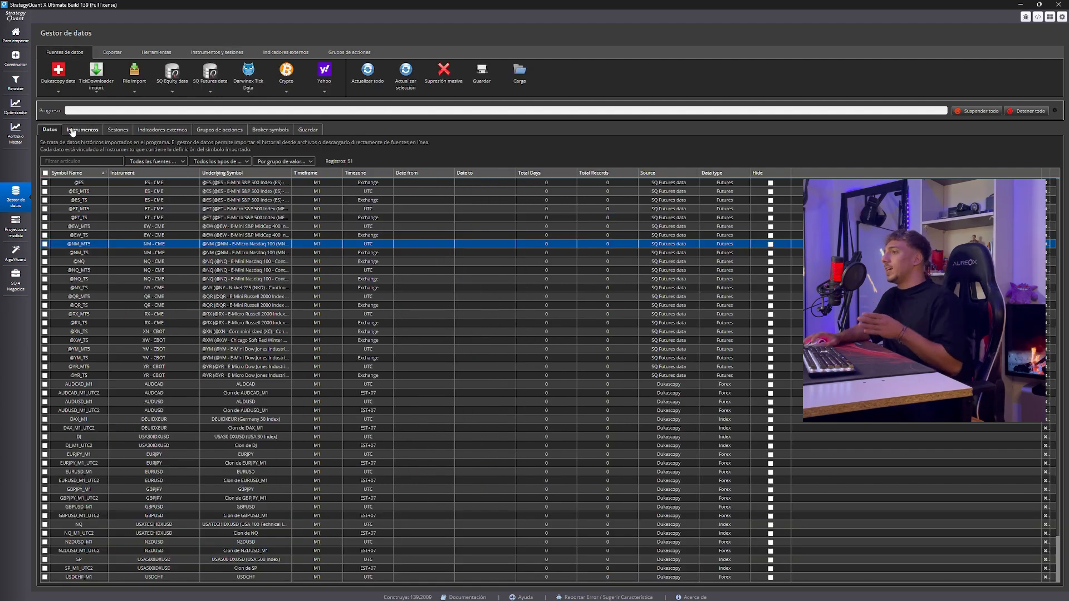
click(71, 131)
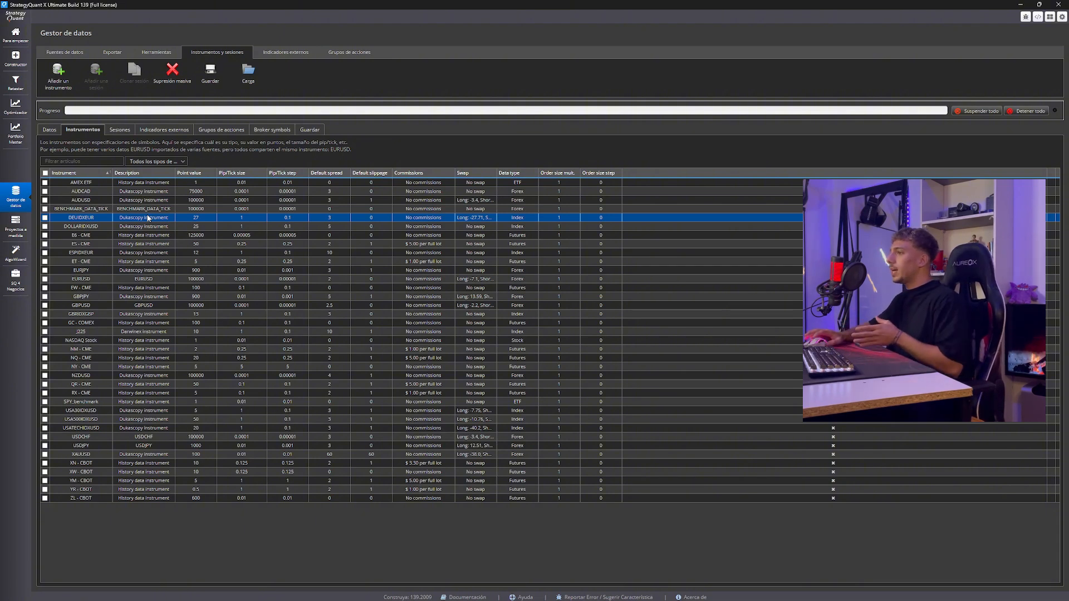
click(51, 129)
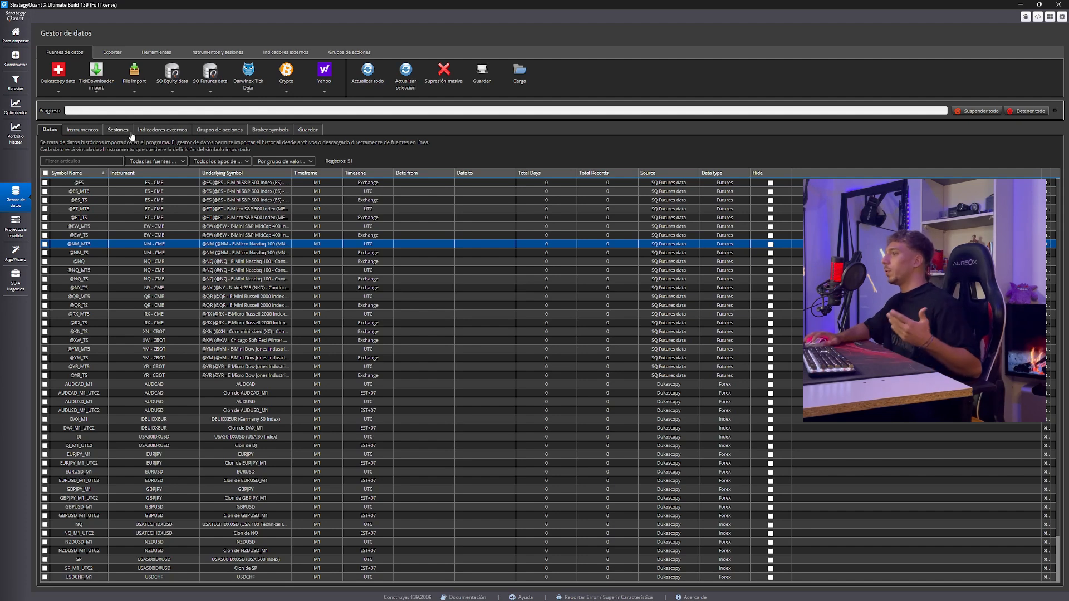
Review the data manager's trading sessions, external indicators, stock groups and broker symbols
click(118, 129)
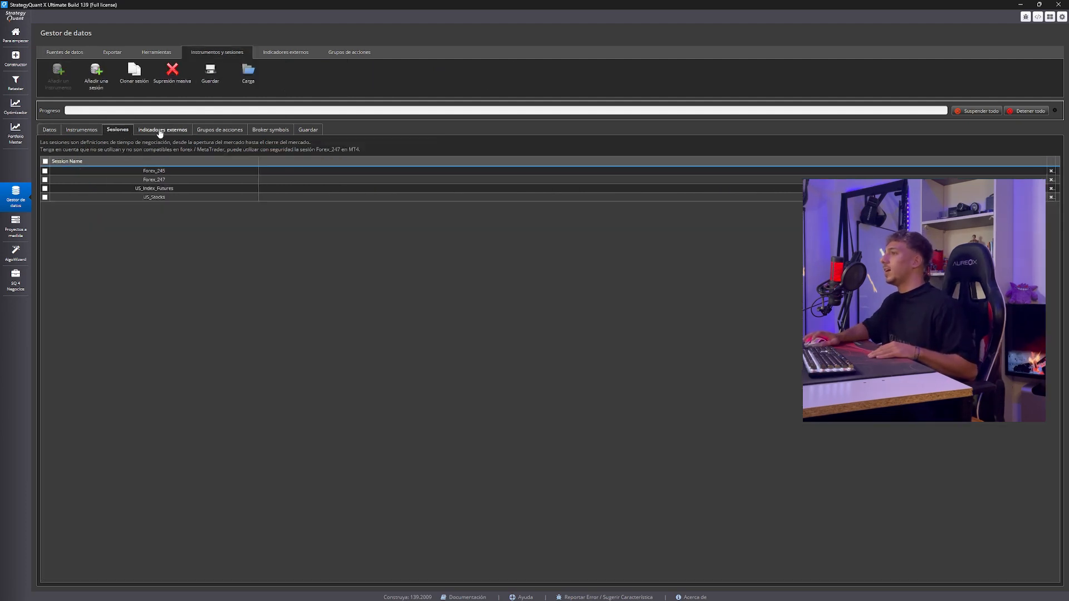
click(160, 133)
click(212, 136)
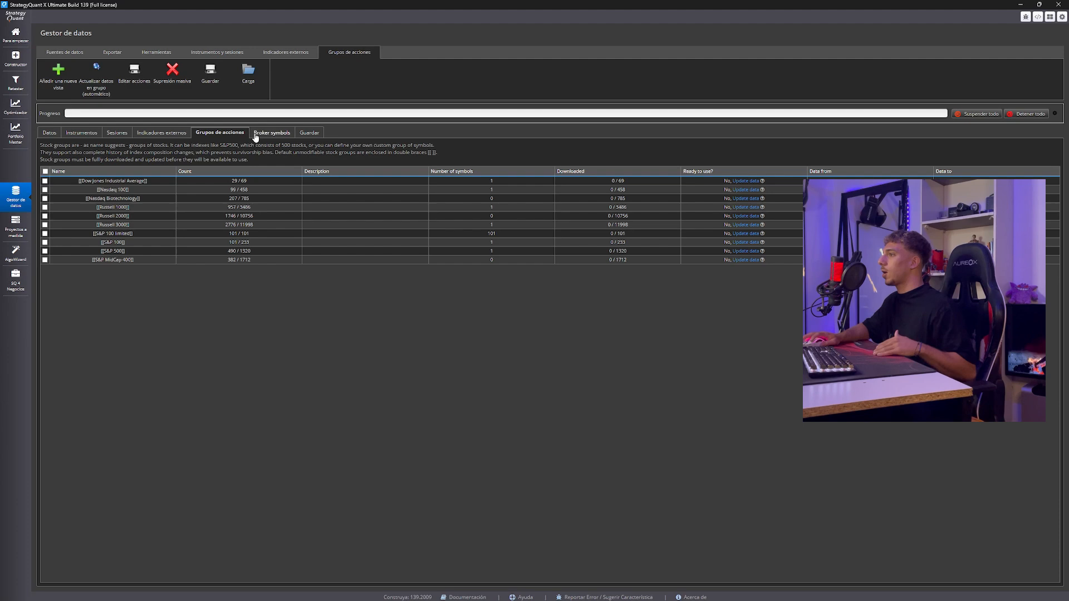
click(287, 137)
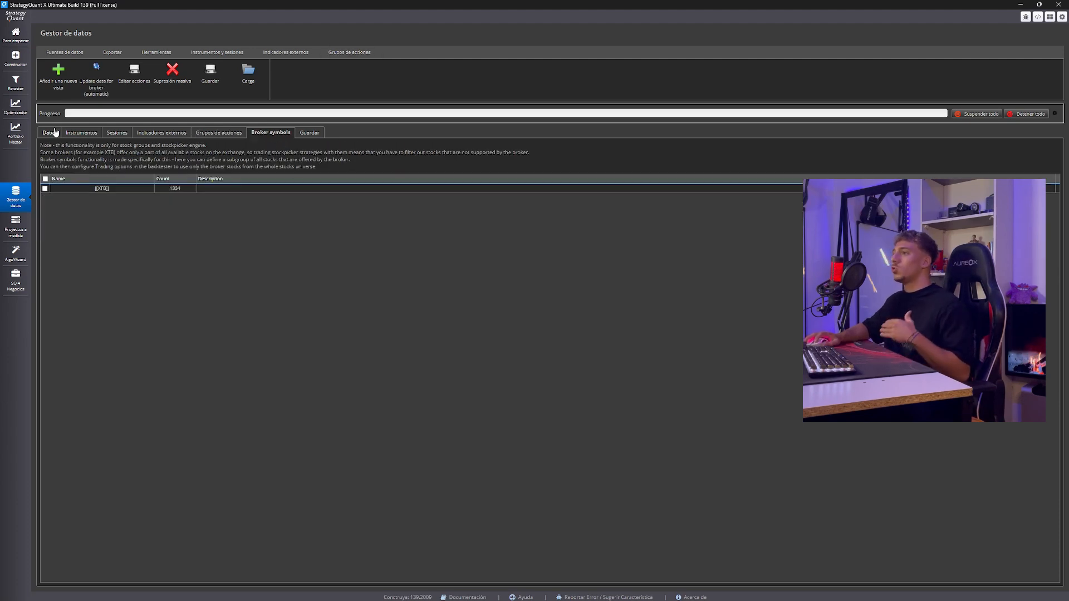
click(51, 132)
click(273, 132)
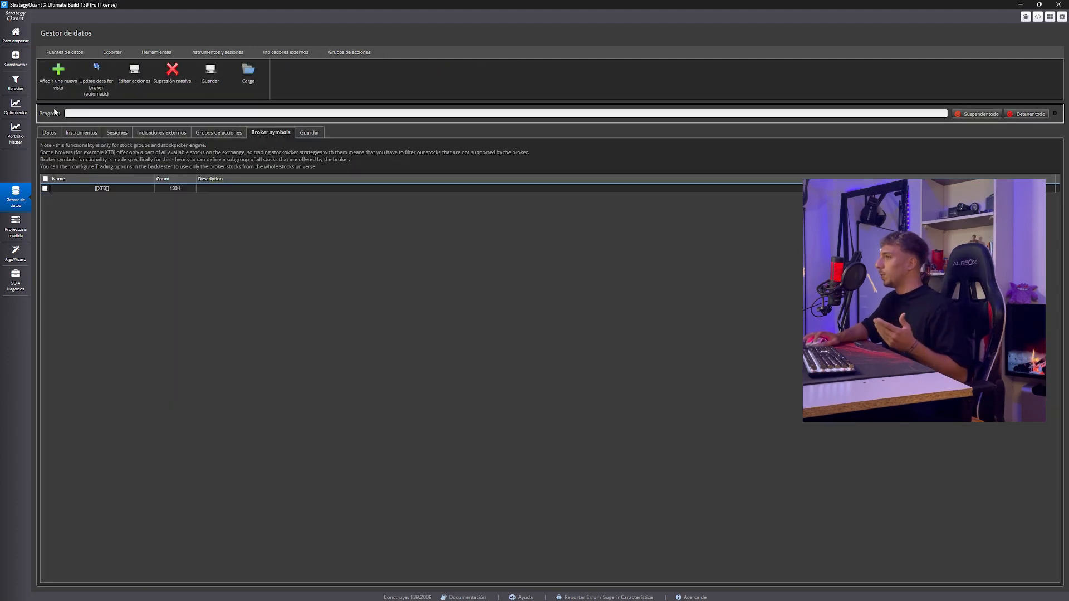
click(196, 138)
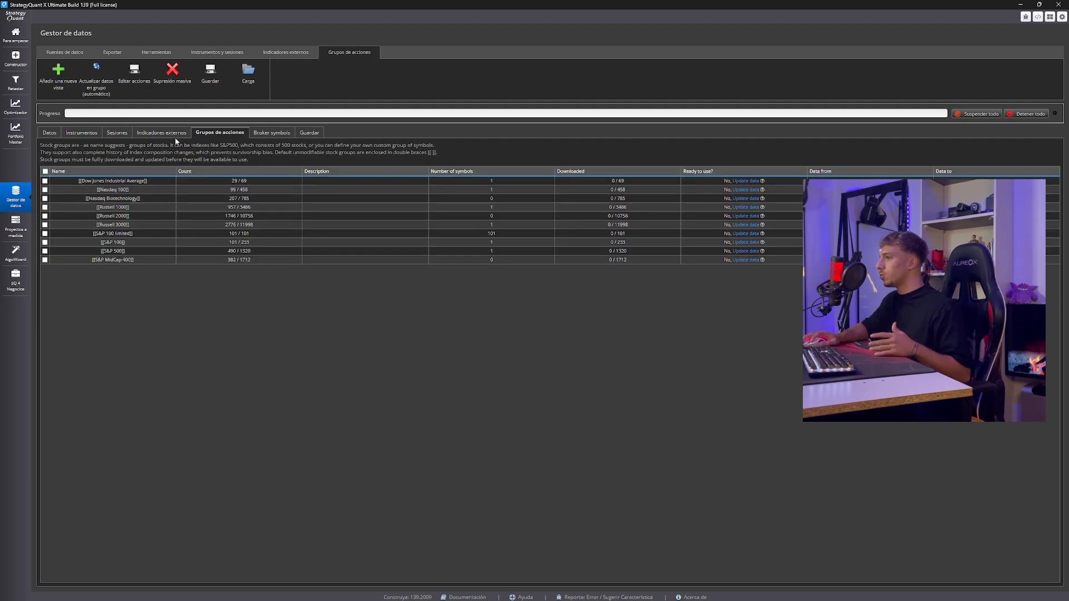
Return to the data symbol list and check the options of the SQ Equity and Darwinex tick data sources
click(151, 133)
click(48, 134)
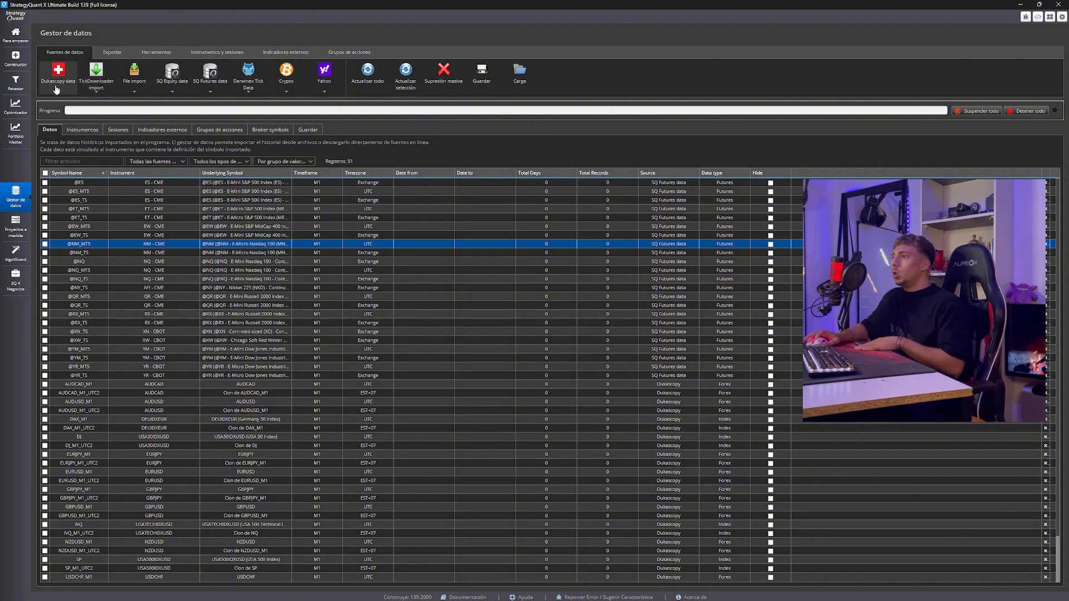
click(163, 82)
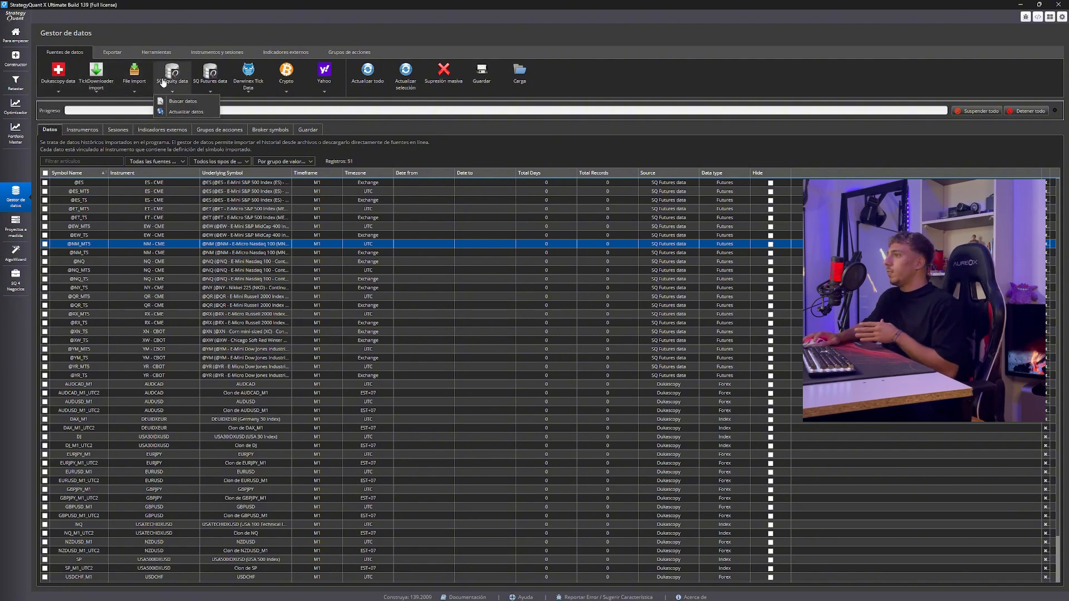
click(248, 78)
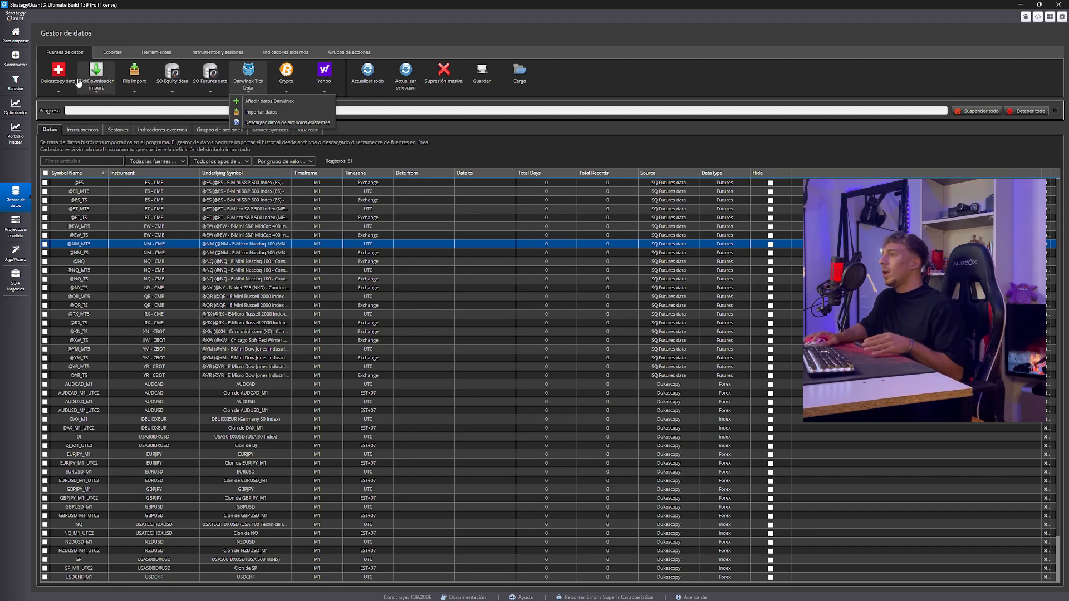
Add EURUSD from the available Dukascopy symbols as M1 data, accepting the data disclaimer
click(62, 83)
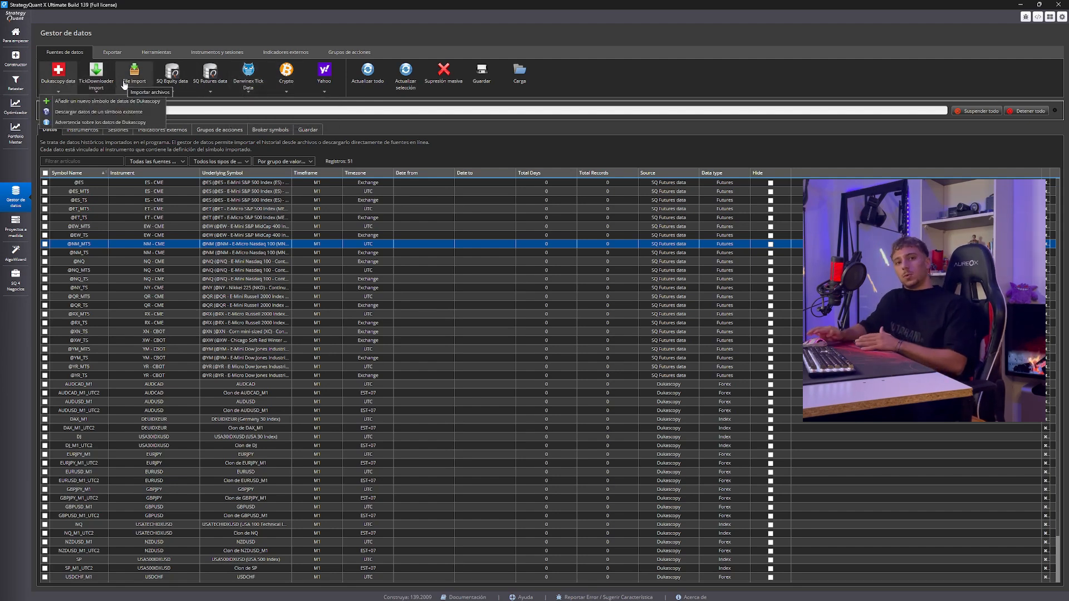
click(80, 101)
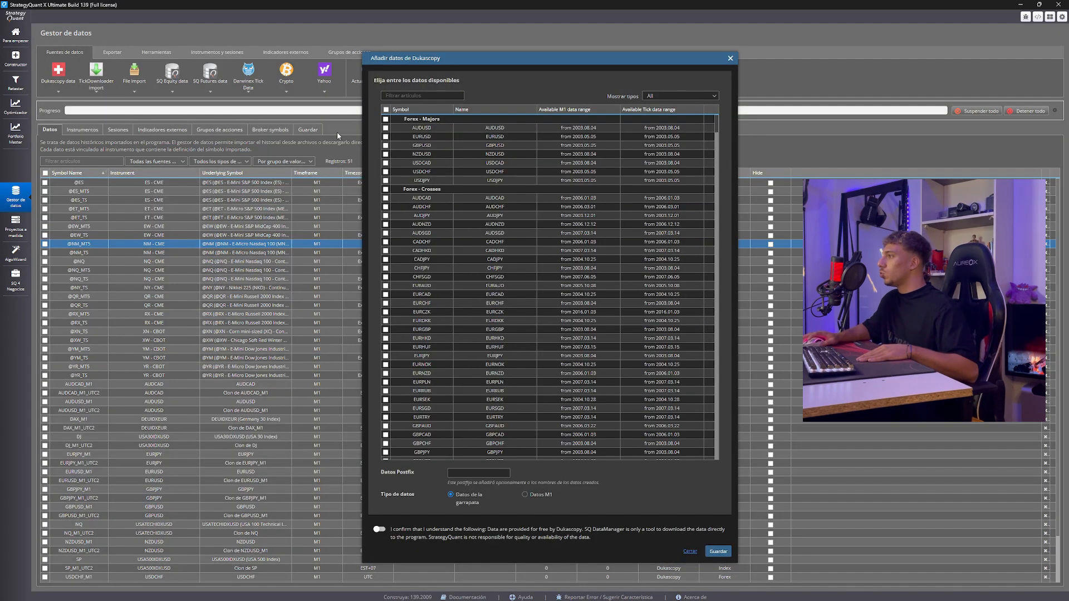
scroll(465, 192, down, 10)
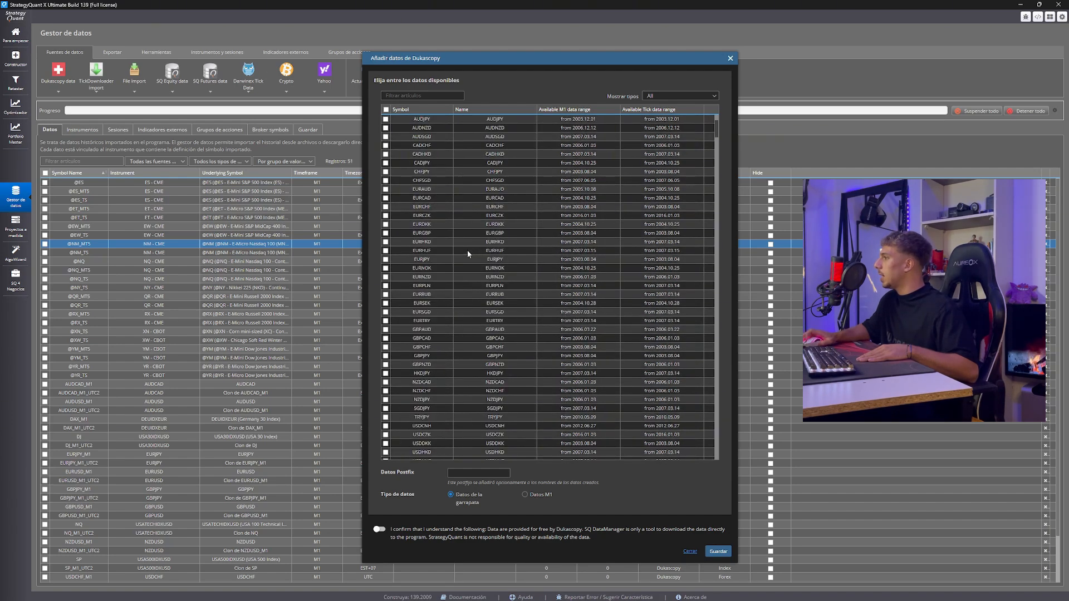
scroll(467, 248, up, 10)
click(386, 137)
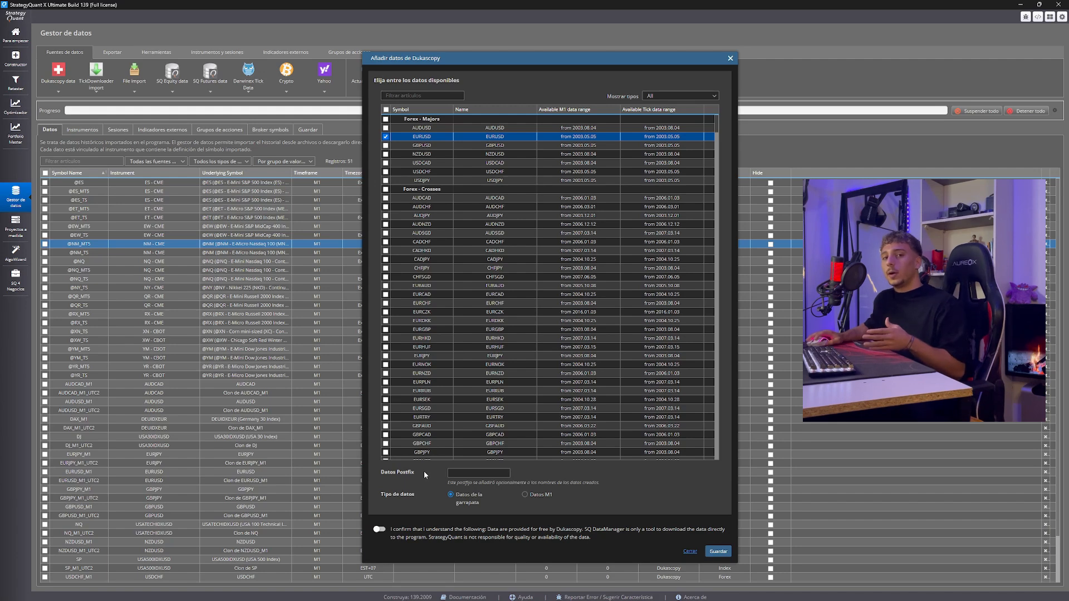
click(533, 496)
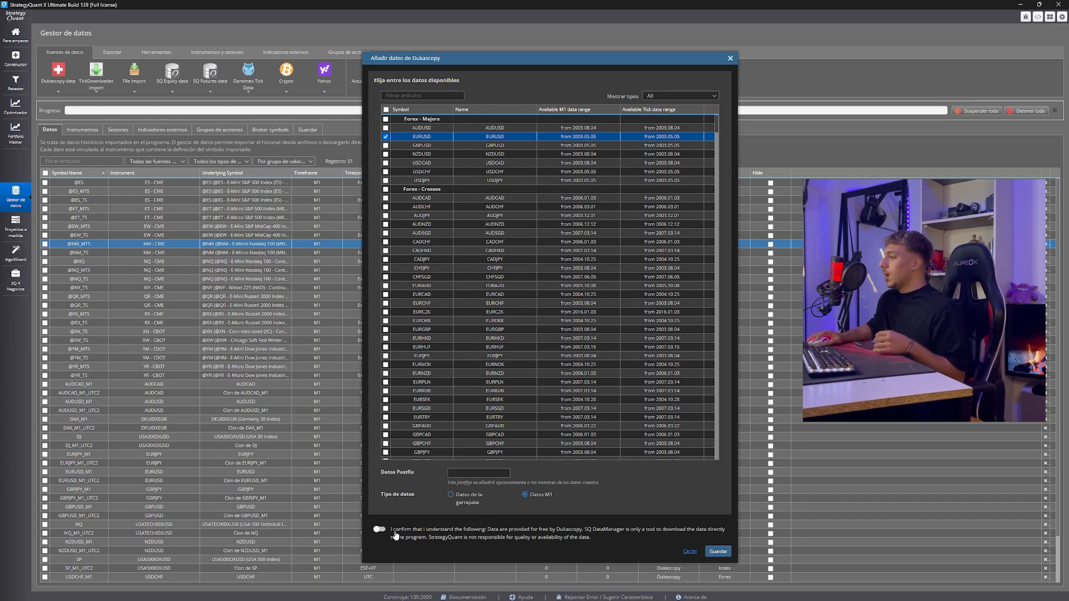
click(379, 529)
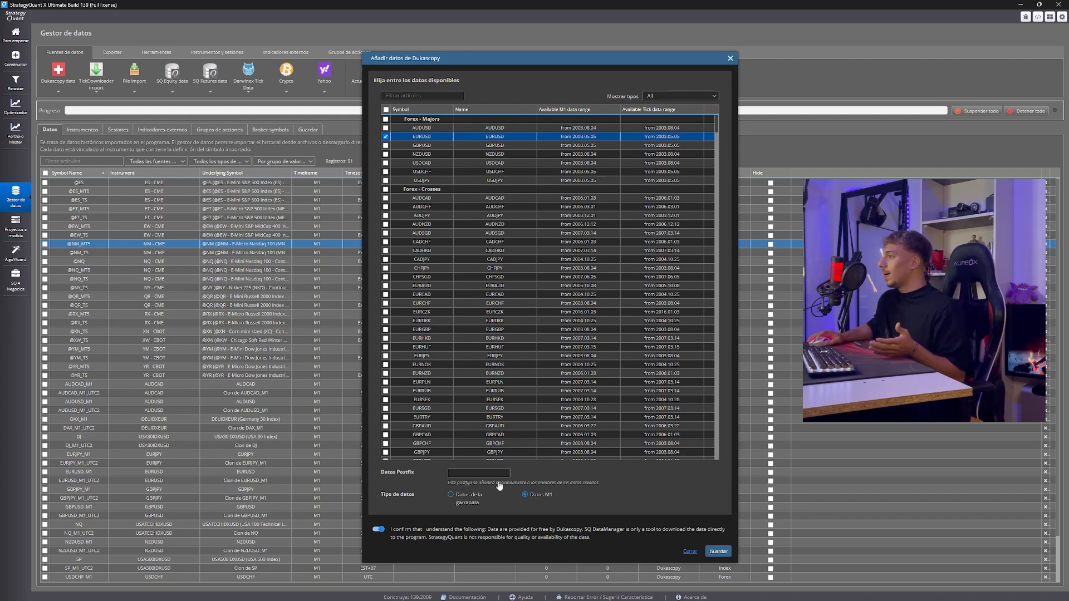
click(719, 551)
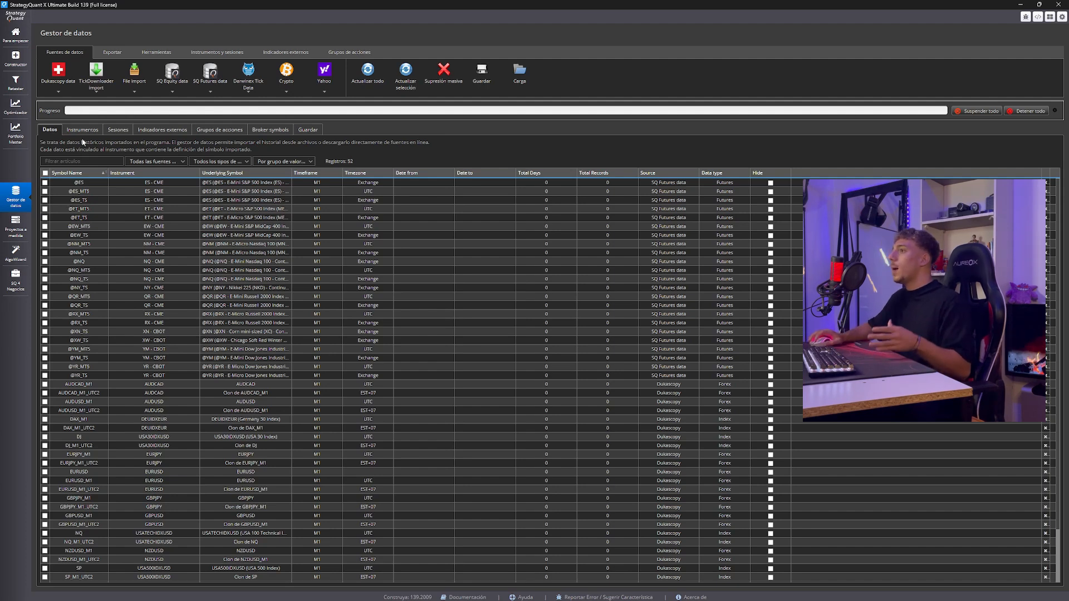
Look over the import options of the SQ Equity, Darwinex, crypto and Yahoo data sources
click(172, 89)
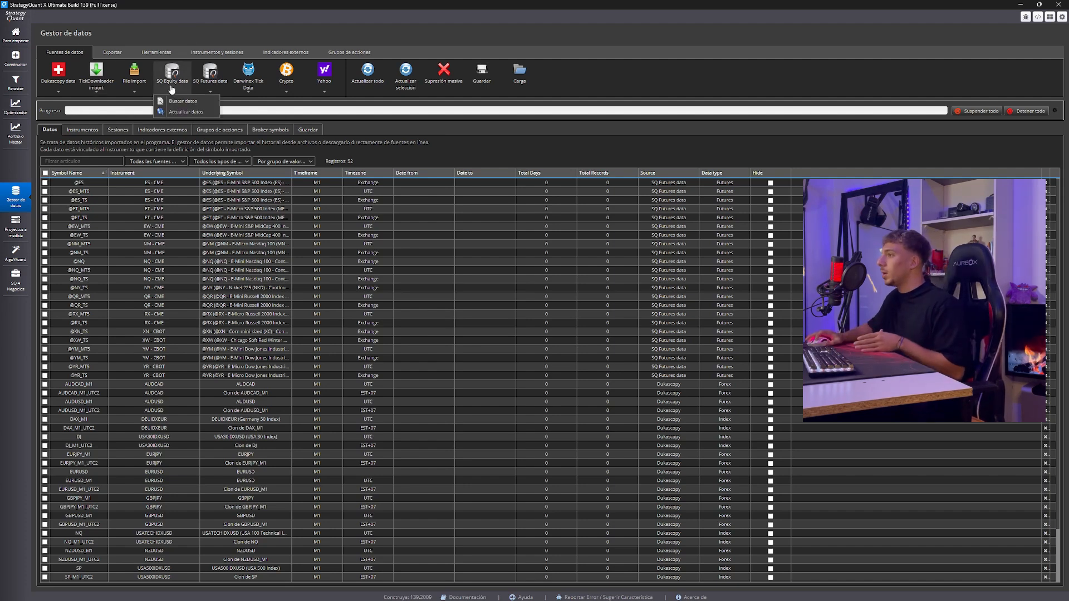
click(246, 86)
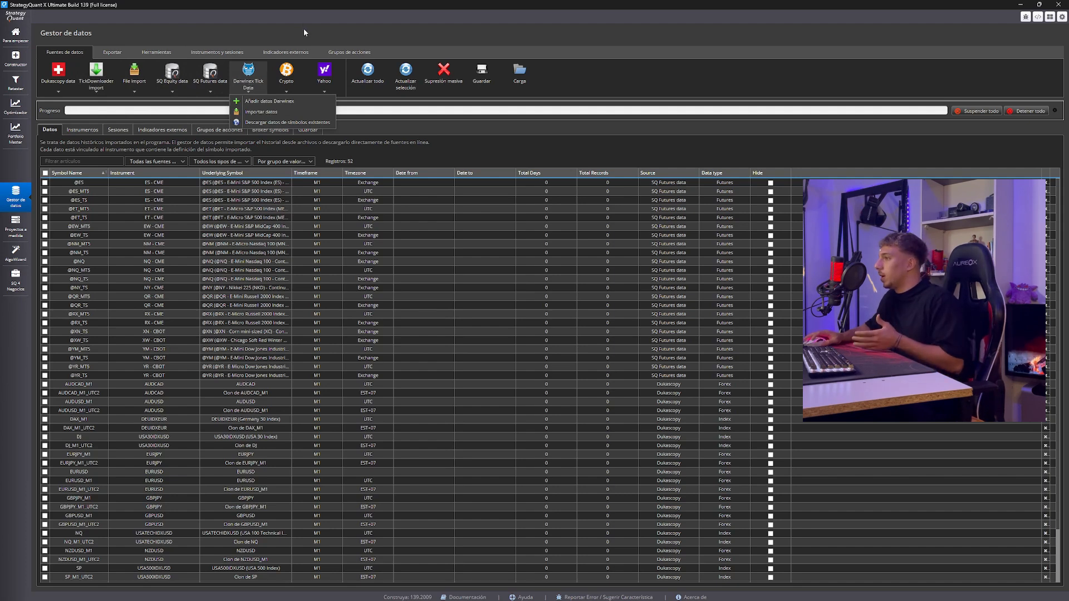
click(289, 89)
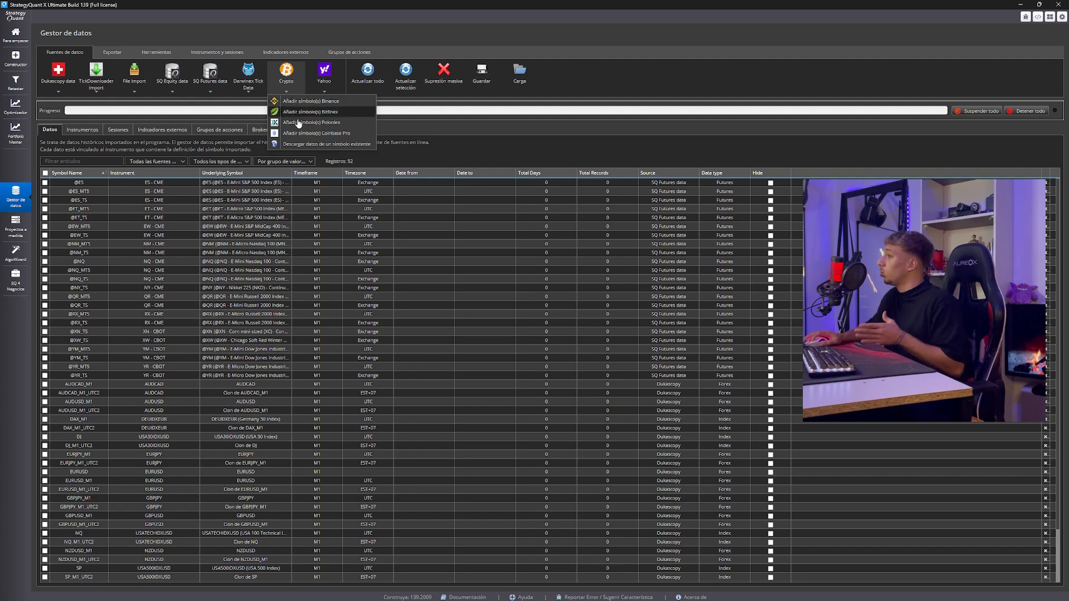
click(321, 89)
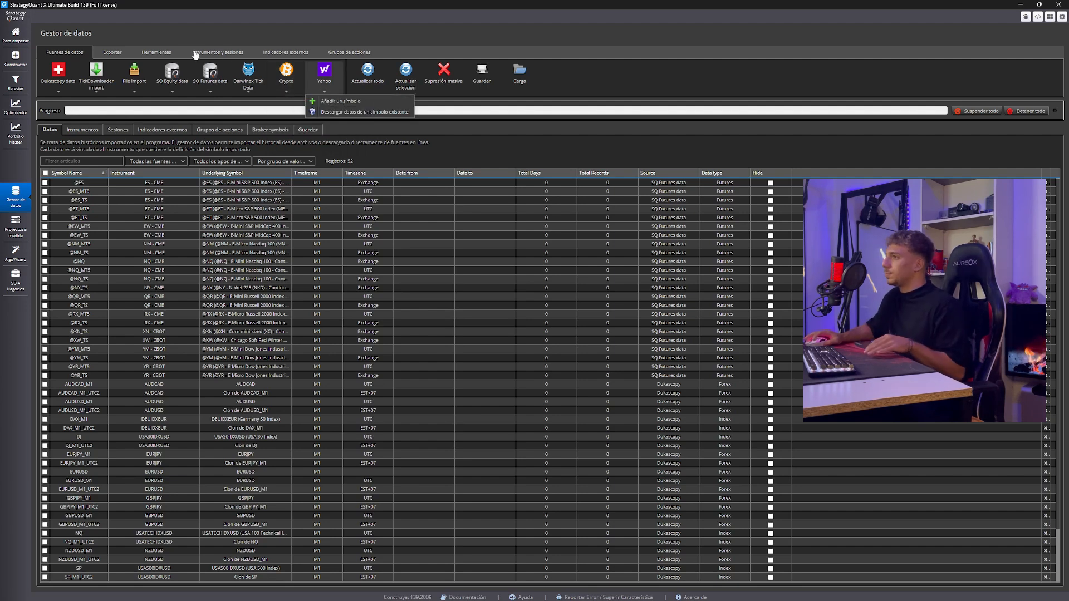
Filter the symbols by EURU and download EURUSD's missing Dukascopy data from 2003.05.05 to 2025.3.21 through the StrategyQuant CDN
click(87, 158)
text(EURU)
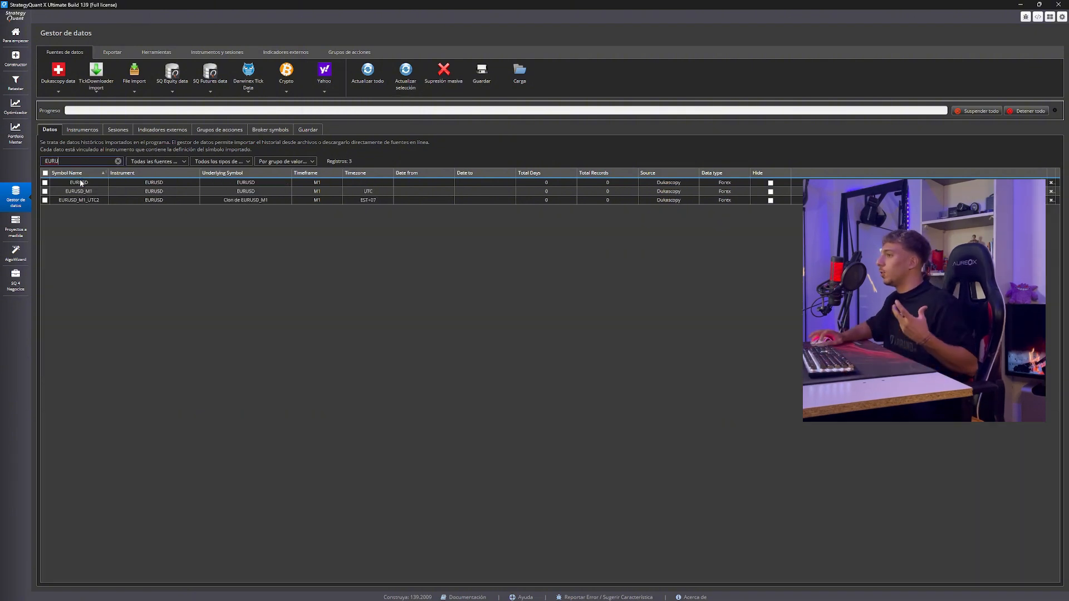
click(78, 182)
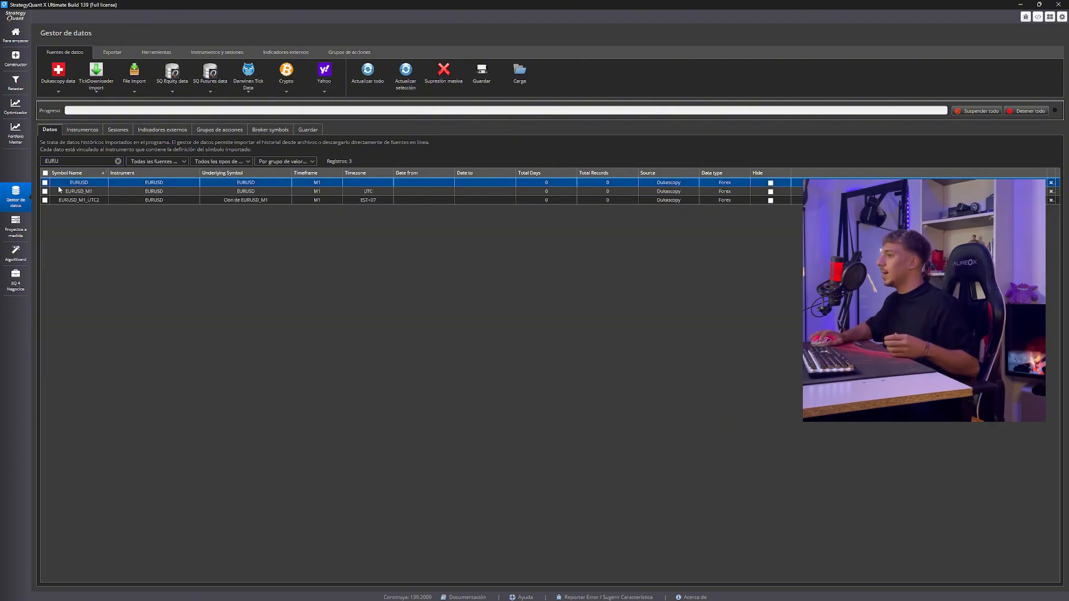
click(59, 94)
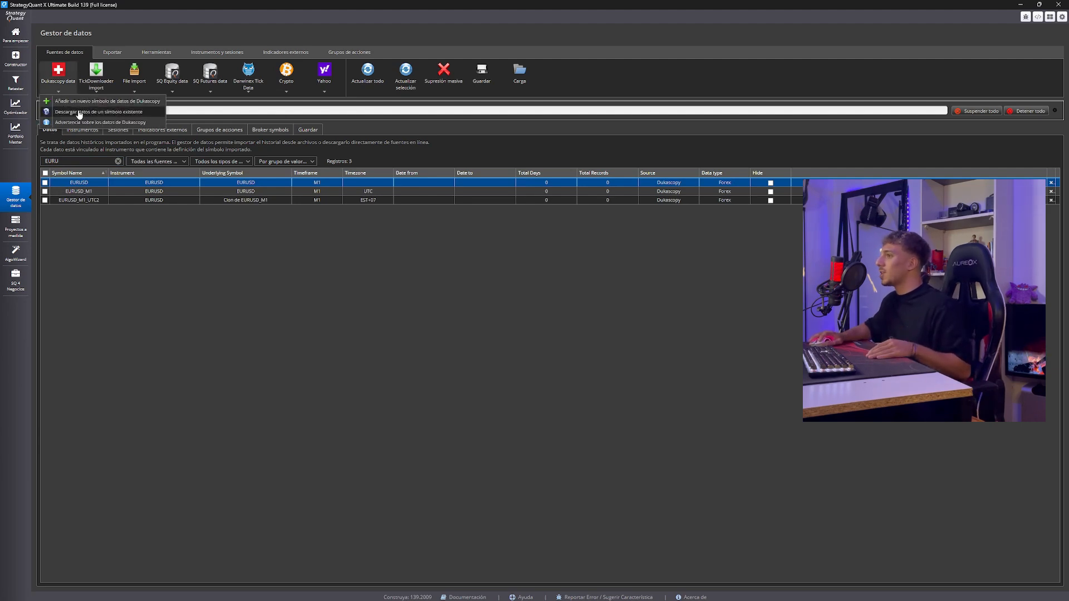
click(78, 112)
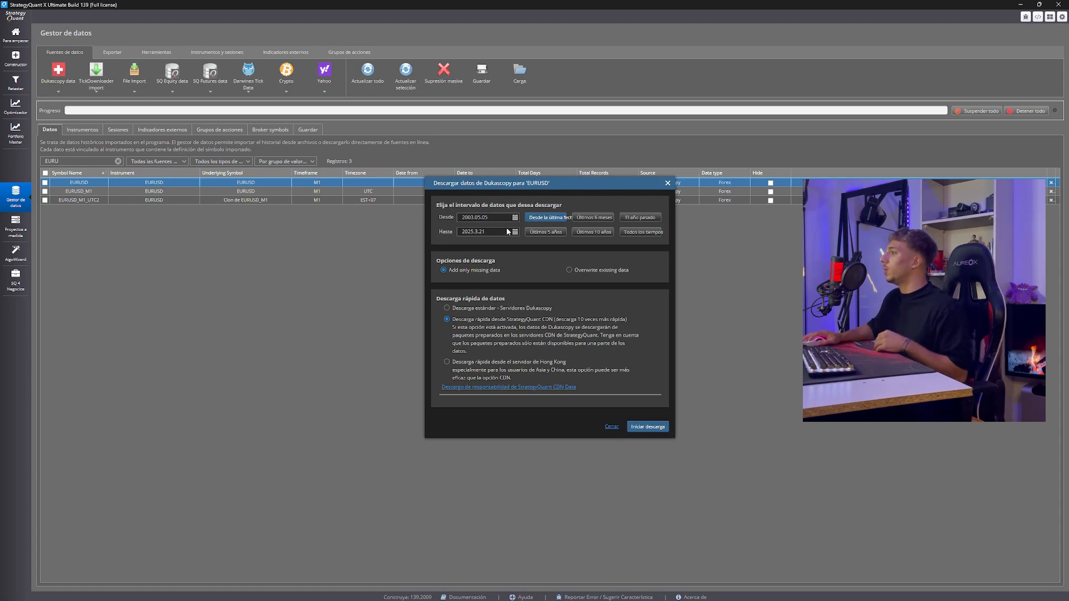
click(501, 219)
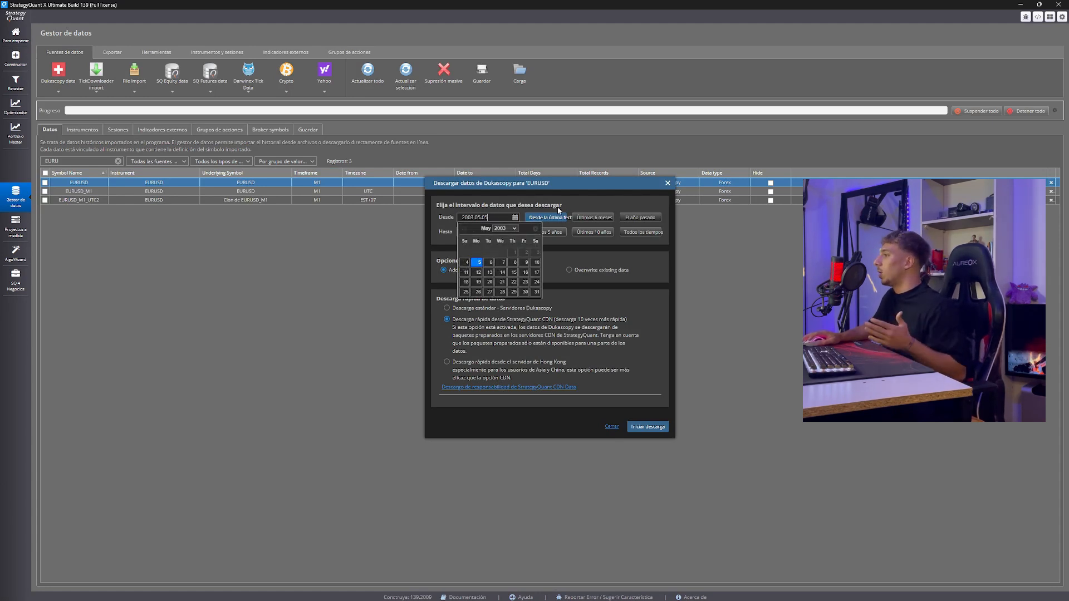
click(569, 204)
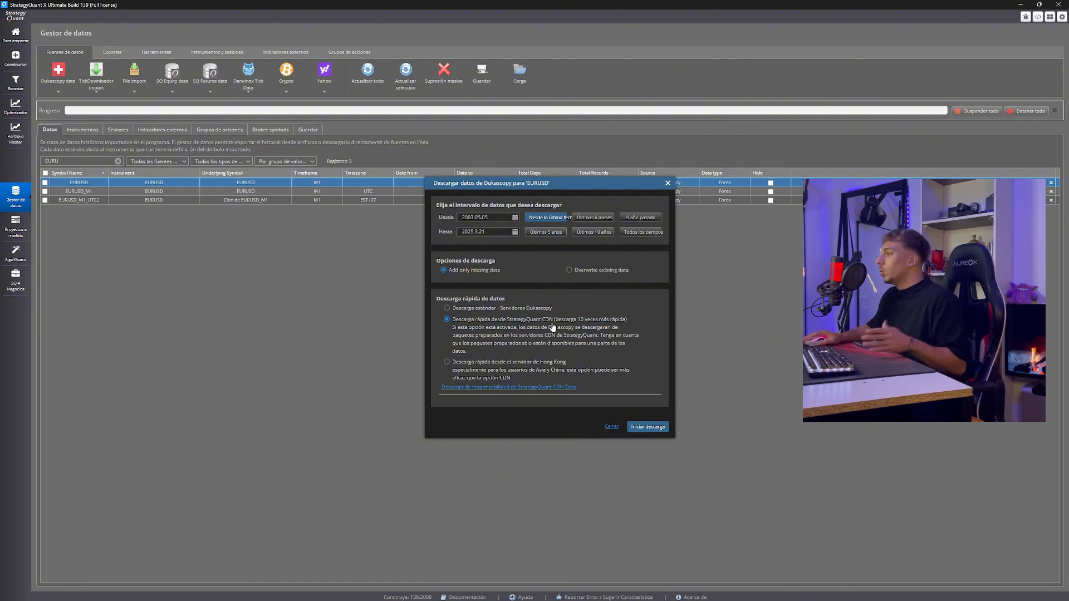
click(649, 429)
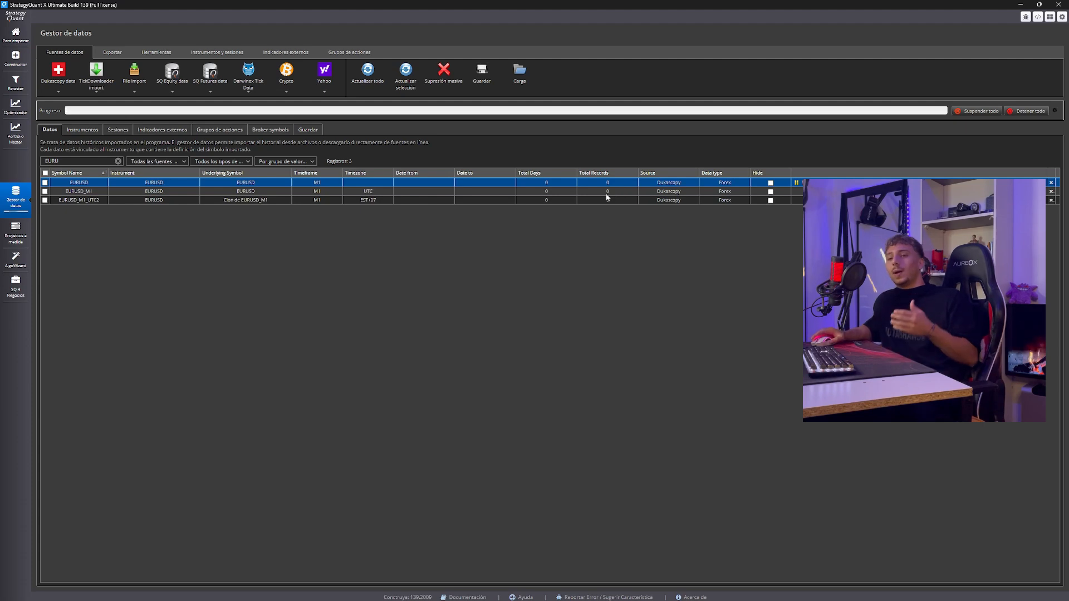
Review the data manager's commands for exporting, tools, instruments and sessions, external indicators and stock groups
click(113, 53)
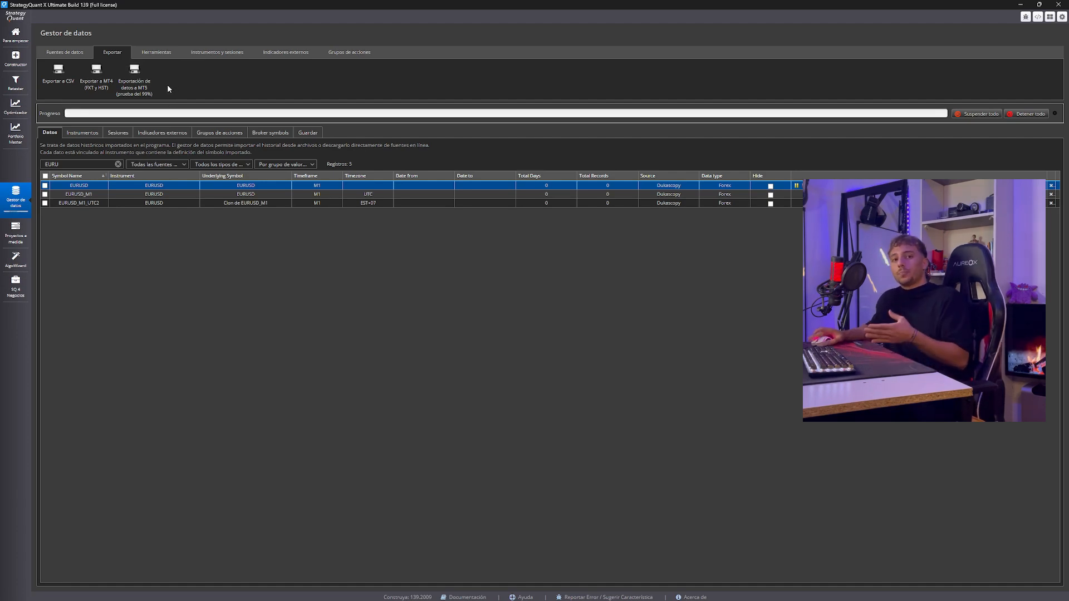
click(161, 54)
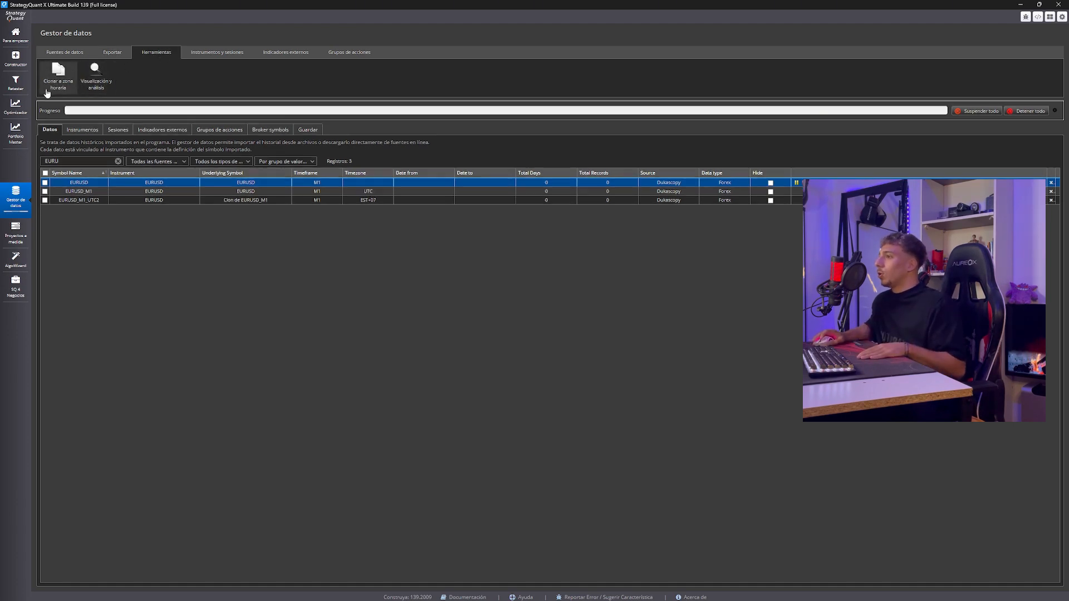
click(206, 52)
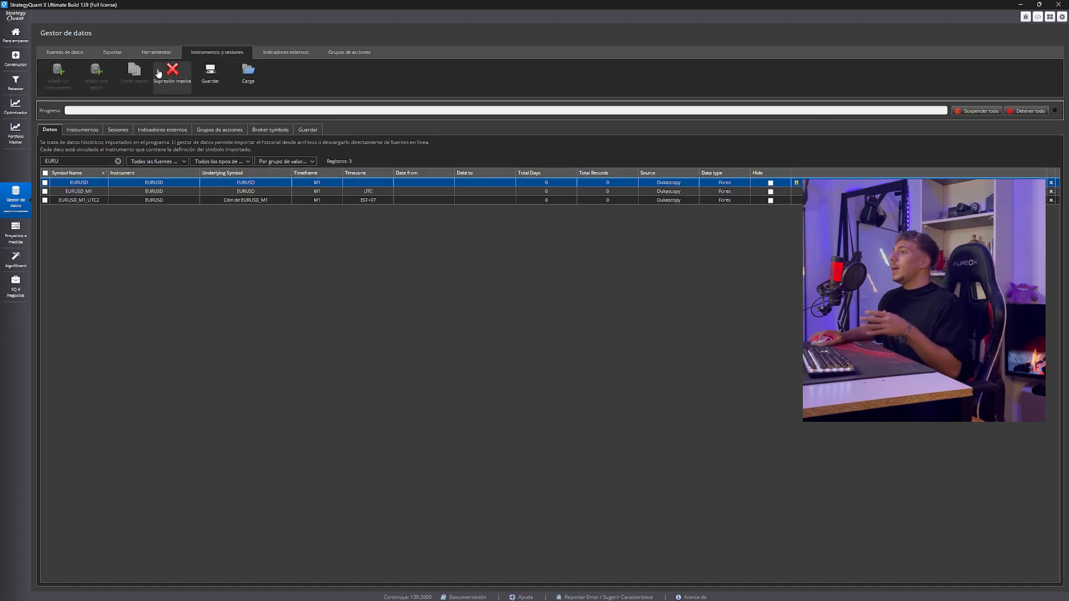
click(271, 53)
click(331, 53)
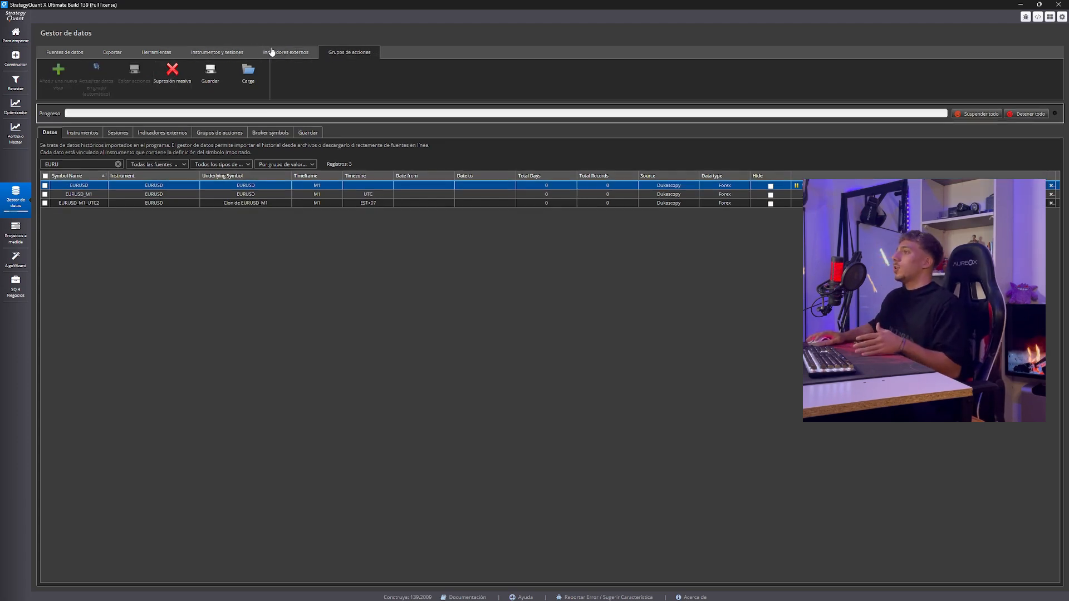
click(272, 52)
click(240, 52)
click(82, 52)
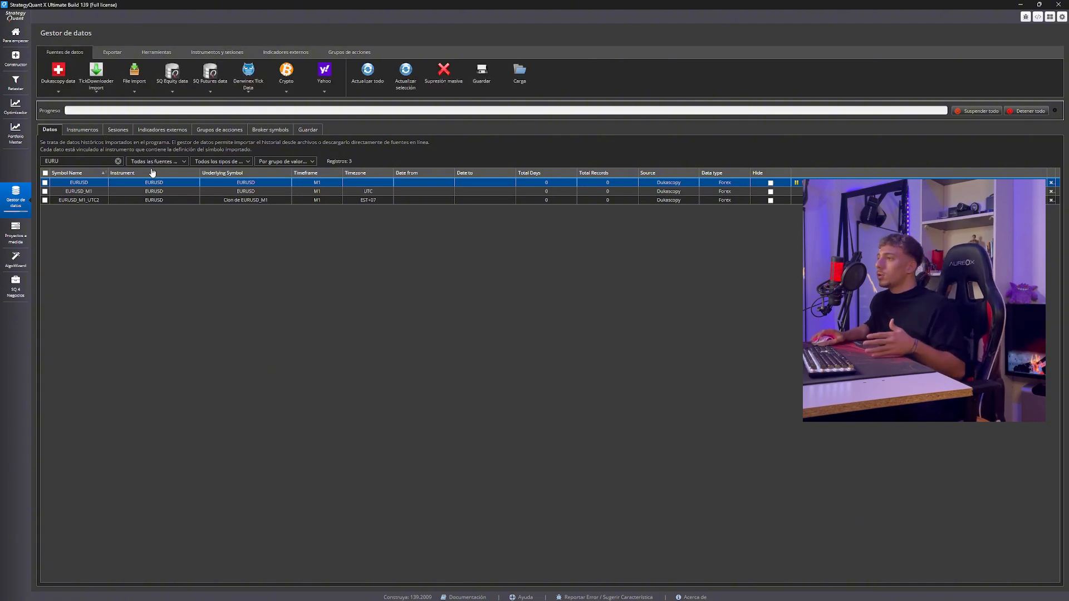
Clear the symbol filter, check the Dukascopy options and open the settings of the EURUSD_M1_UTC2 symbol
click(118, 161)
click(77, 86)
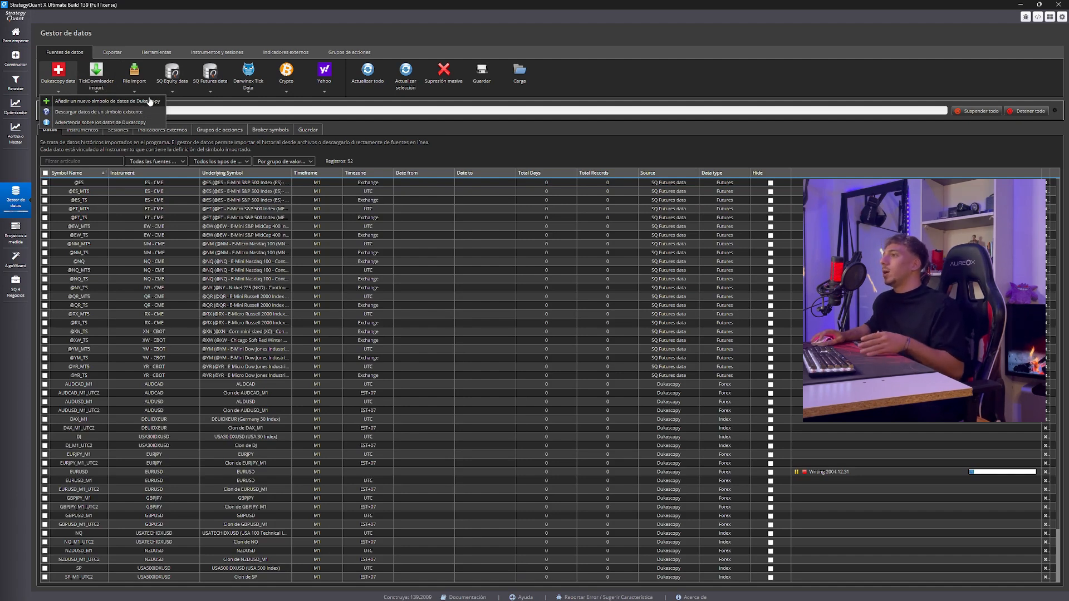
mouse_move(61, 94)
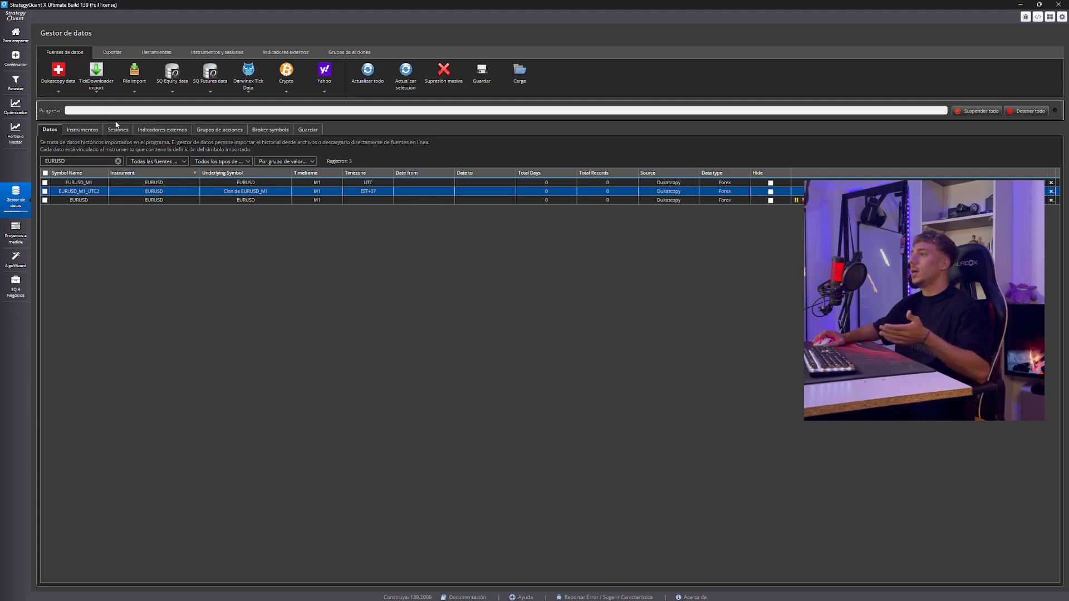
double_click(117, 192)
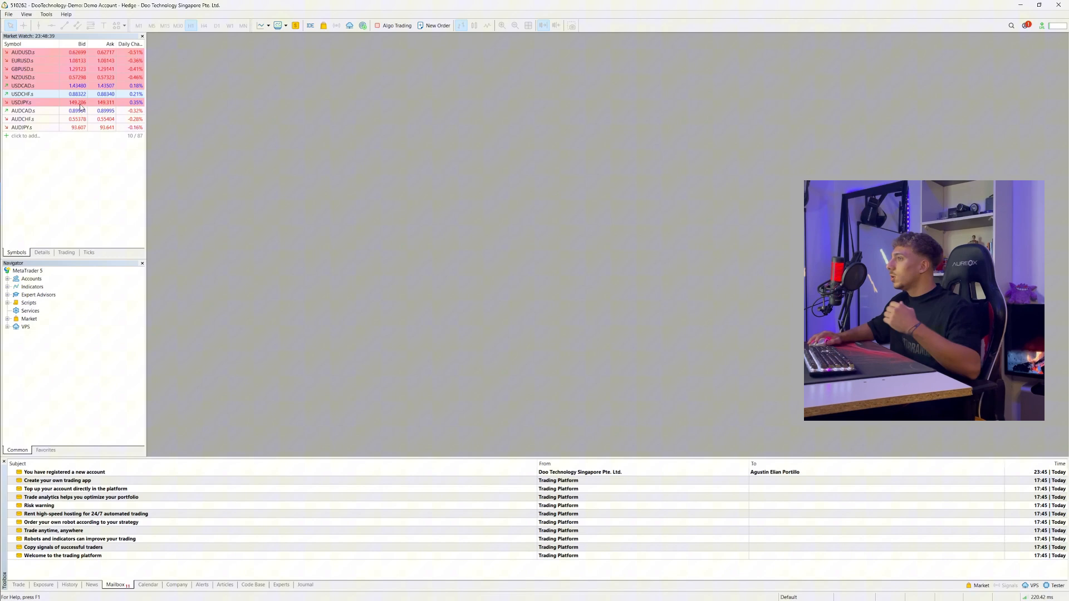
Switch to MetaTrader 5, show the EURUSD.s specification in the symbols window and enlarge that window
right_click(72, 103)
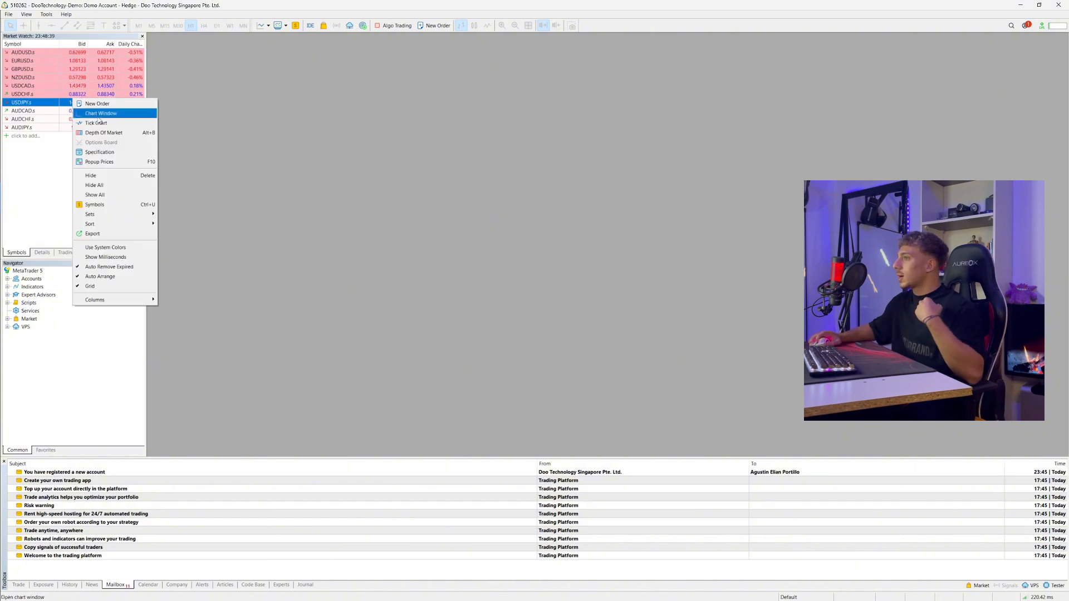
click(94, 205)
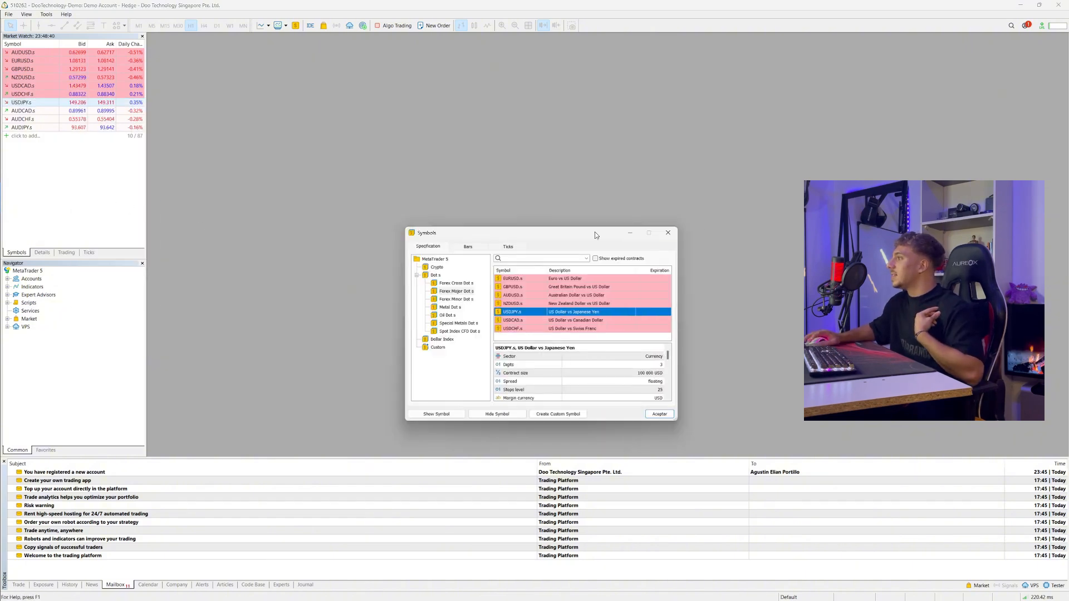
click(552, 278)
drag(676, 420, 814, 591)
drag(636, 236, 517, 96)
Examine the digits and contract size in the broker's EURUSD.s specification for comparison with the StrategyQuant symbol settings
click(670, 233)
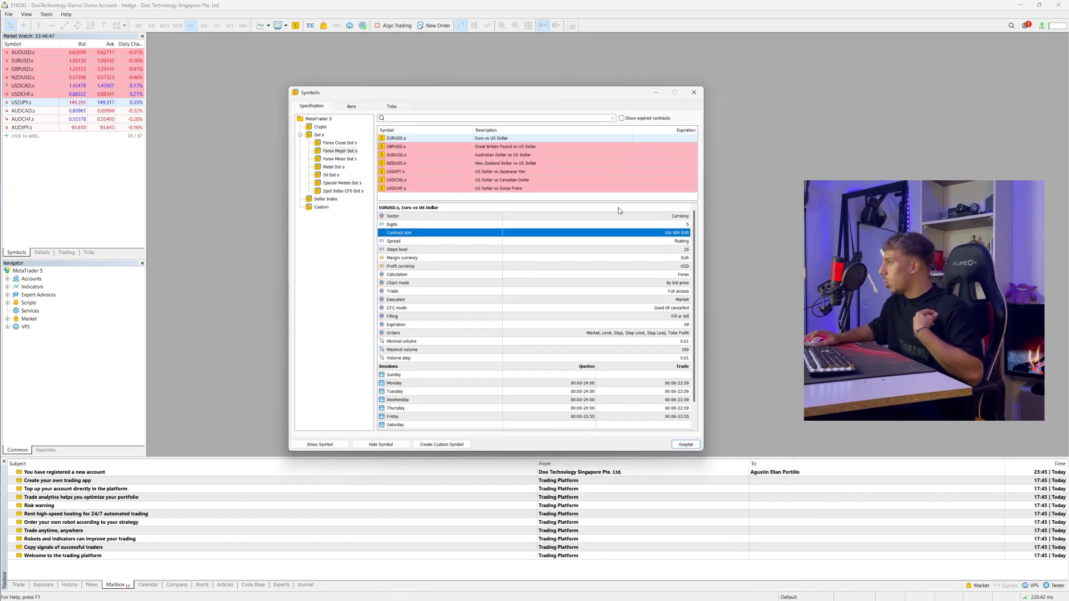
click(682, 225)
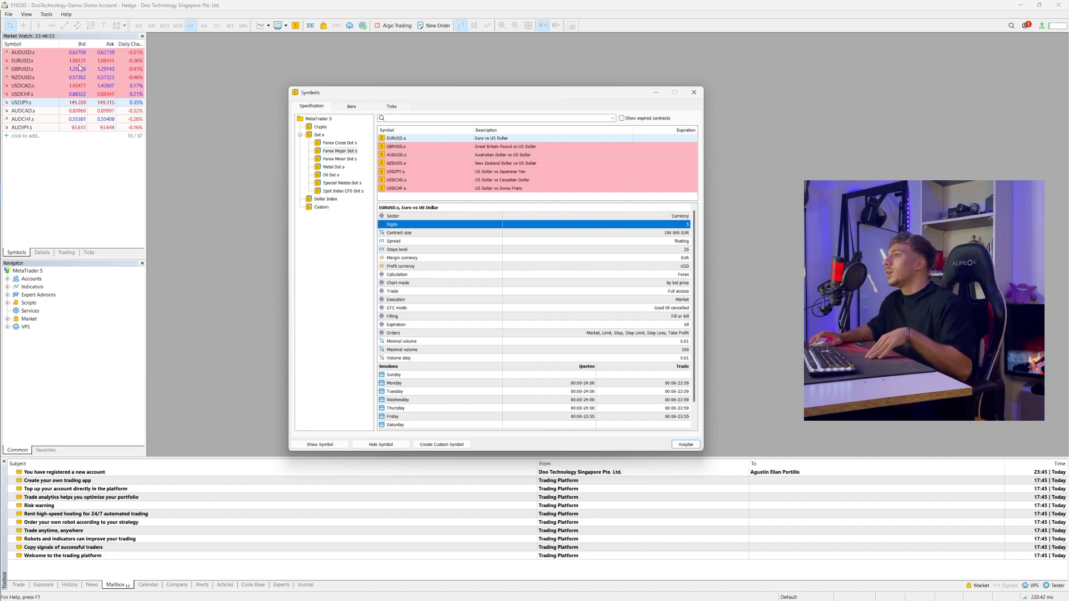
click(451, 234)
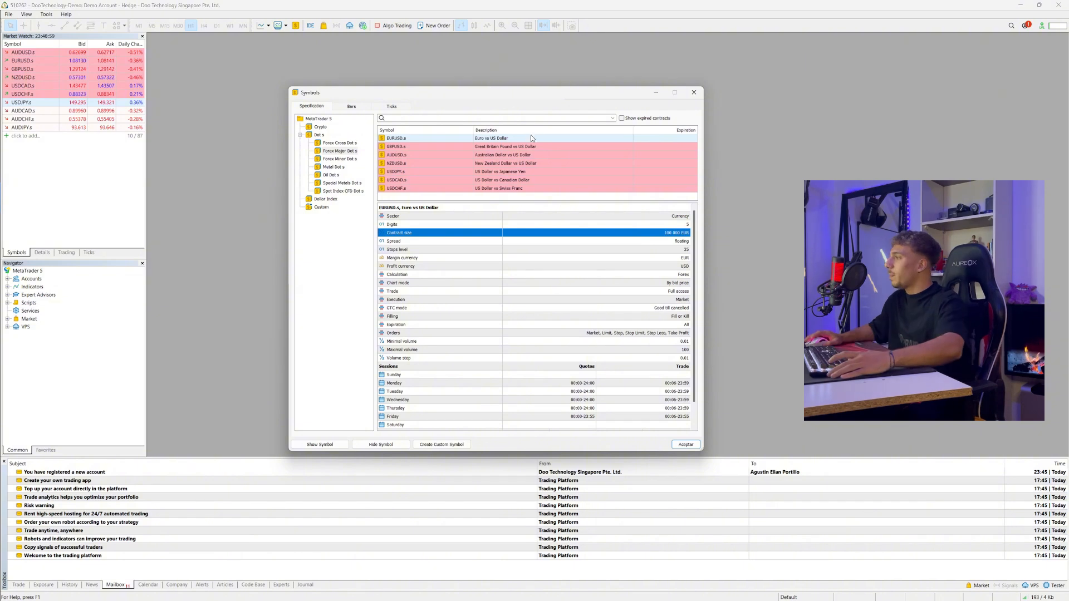
key(alt+Tab)
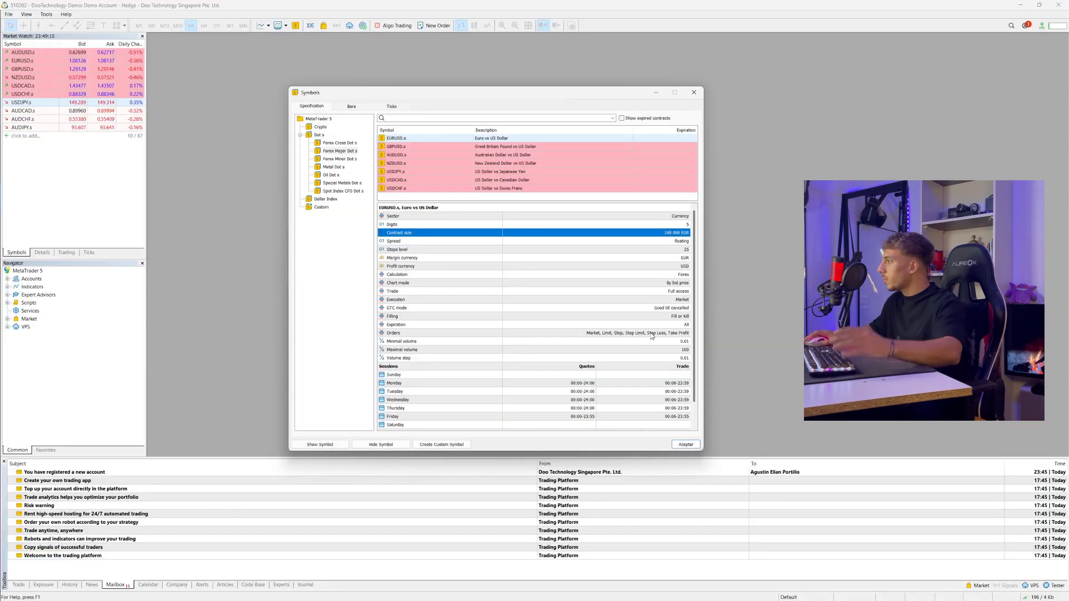
Examine the minimal volume, spread and calculation entries in the broker's EURUSD.s specification, and return to the StrategyQuant symbol settings
scroll(671, 328, down, 1)
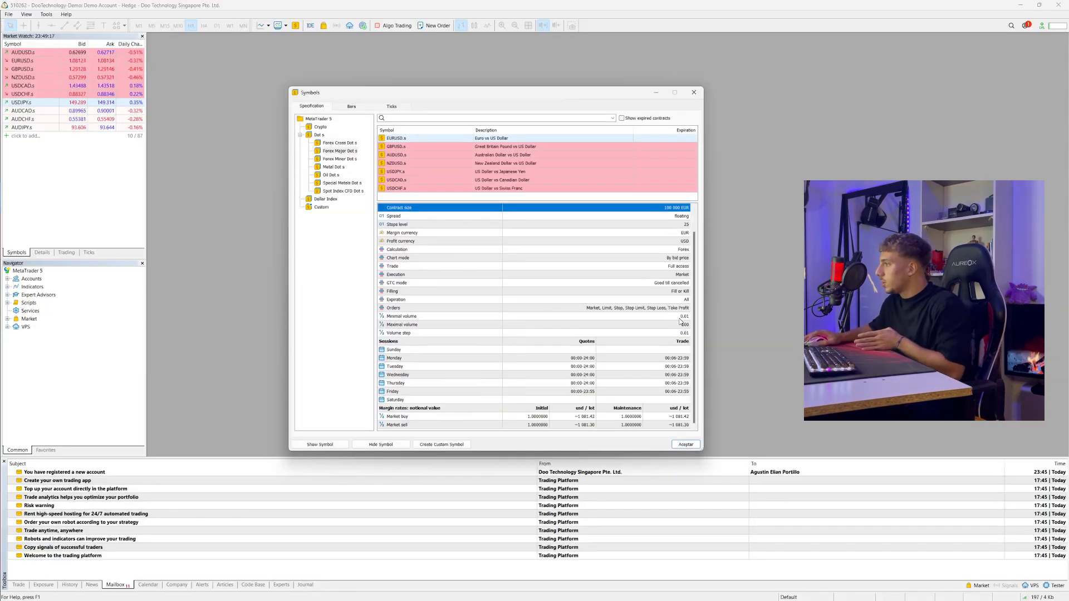
click(682, 317)
scroll(682, 317, up, 1)
click(680, 242)
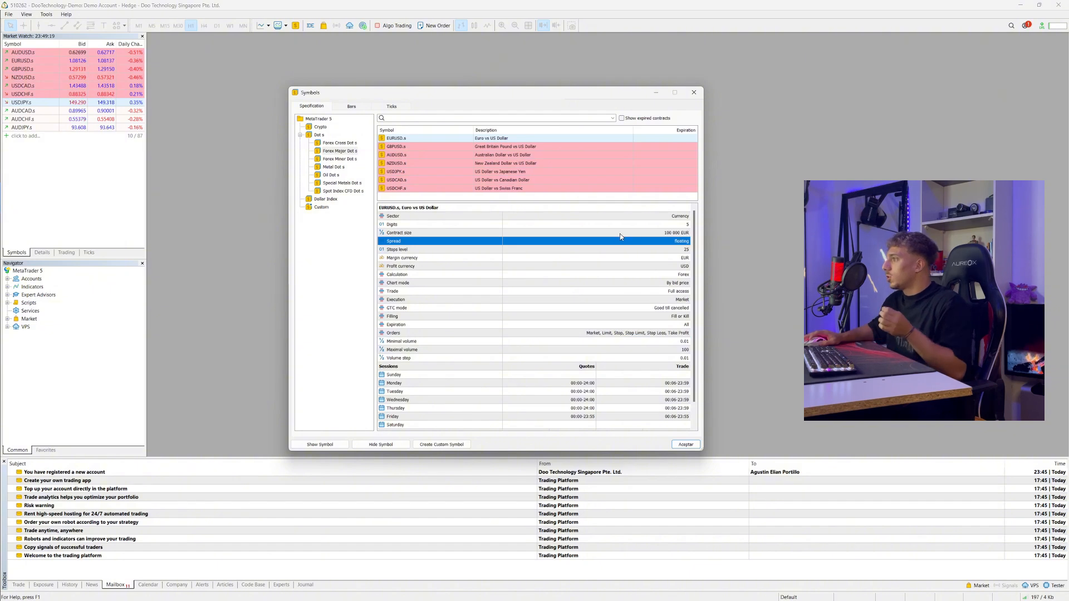
click(661, 274)
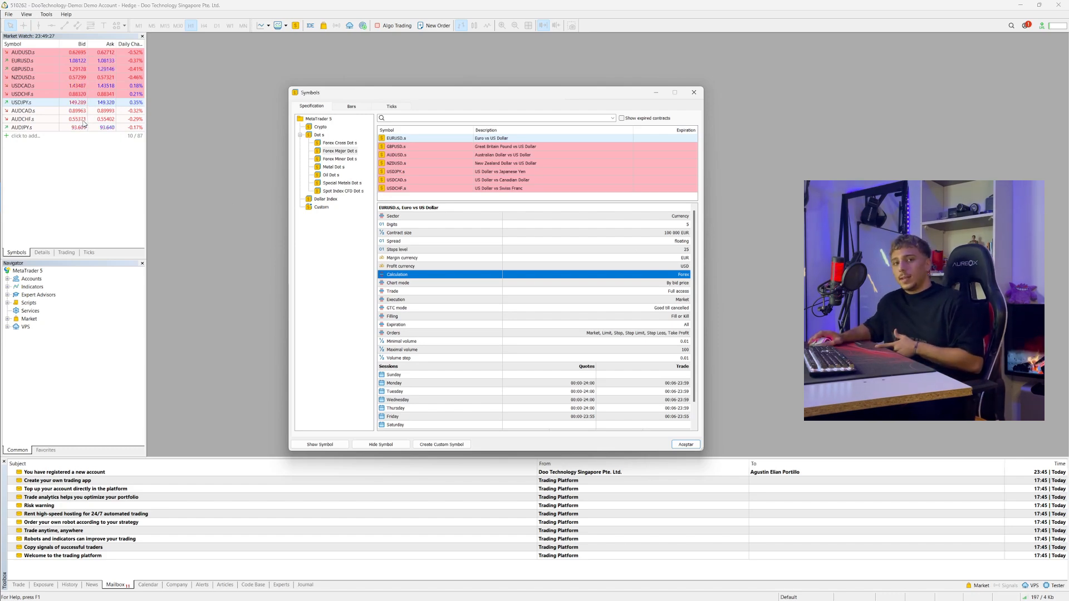
click(250, 105)
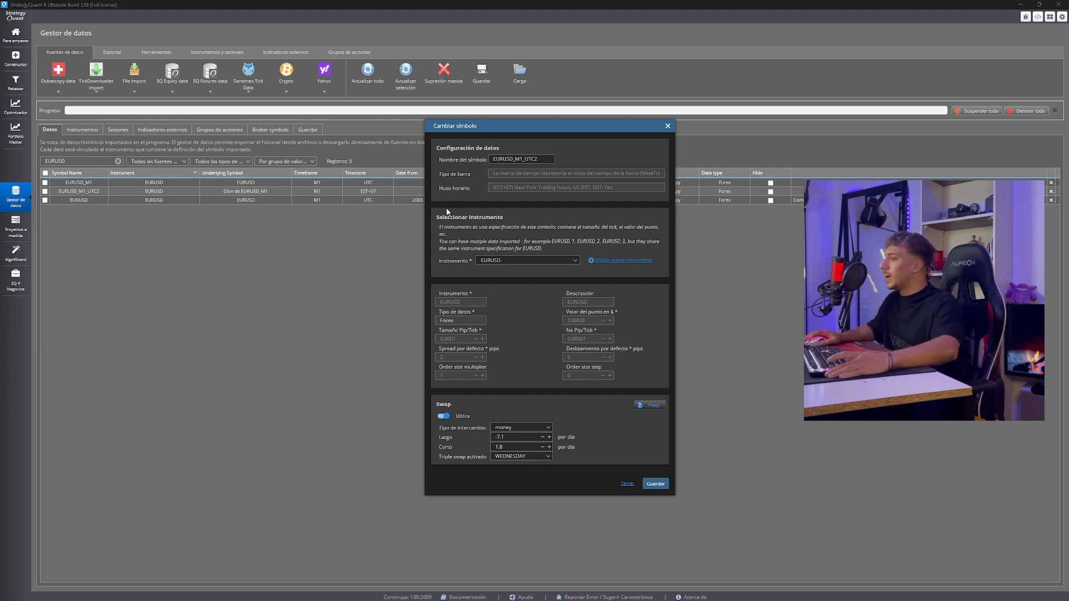
Switch to MetaTrader 5 and examine the minimal volume and volume step of EURUSD.s for comparison with the StrategyQuant settings
key(alt+Tab)
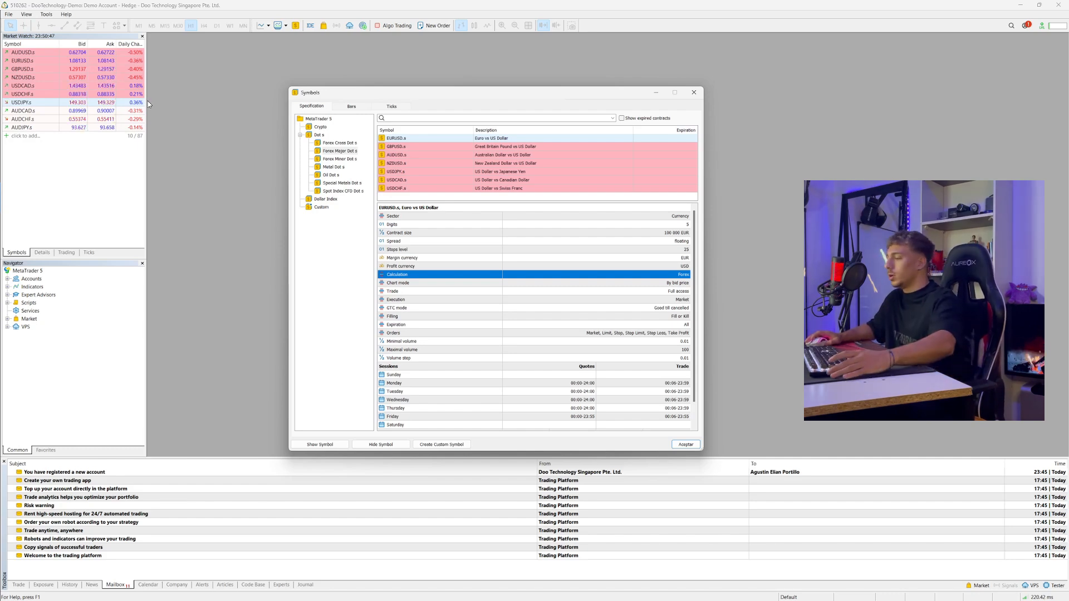
click(226, 199)
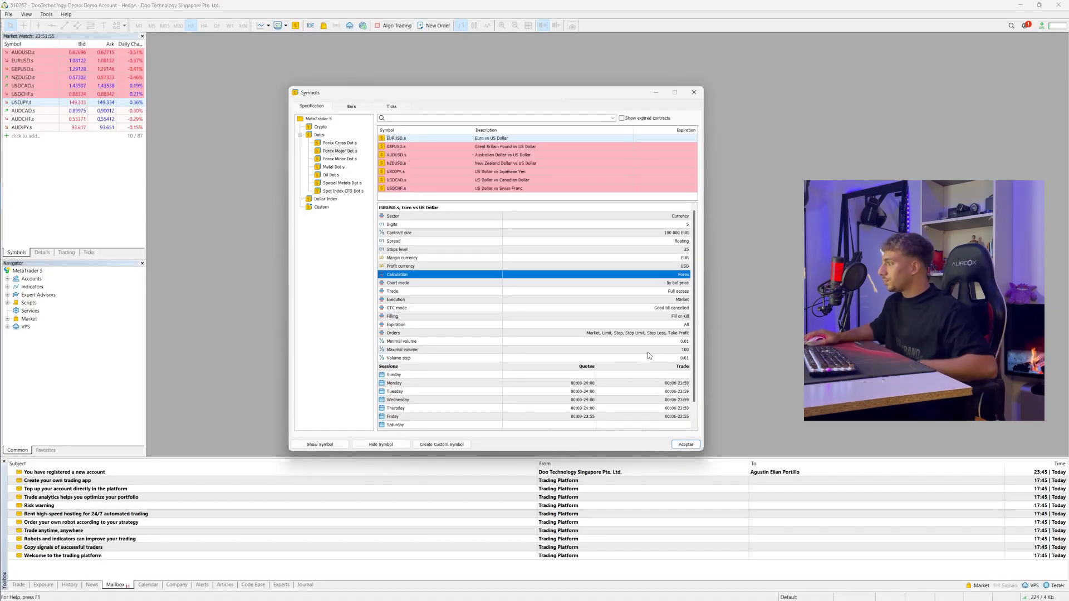
click(657, 343)
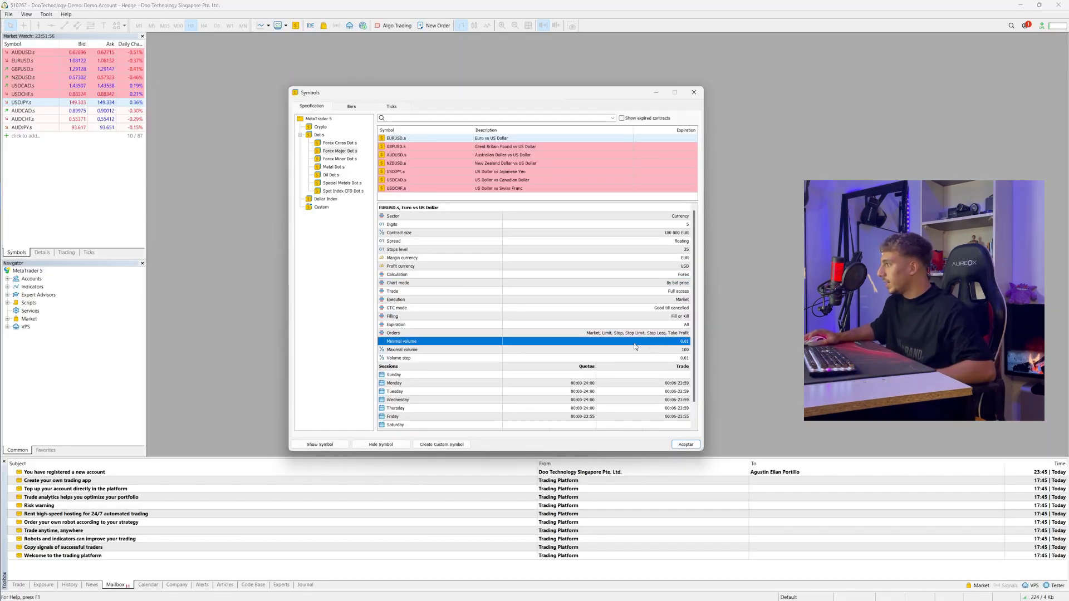
click(685, 358)
click(687, 341)
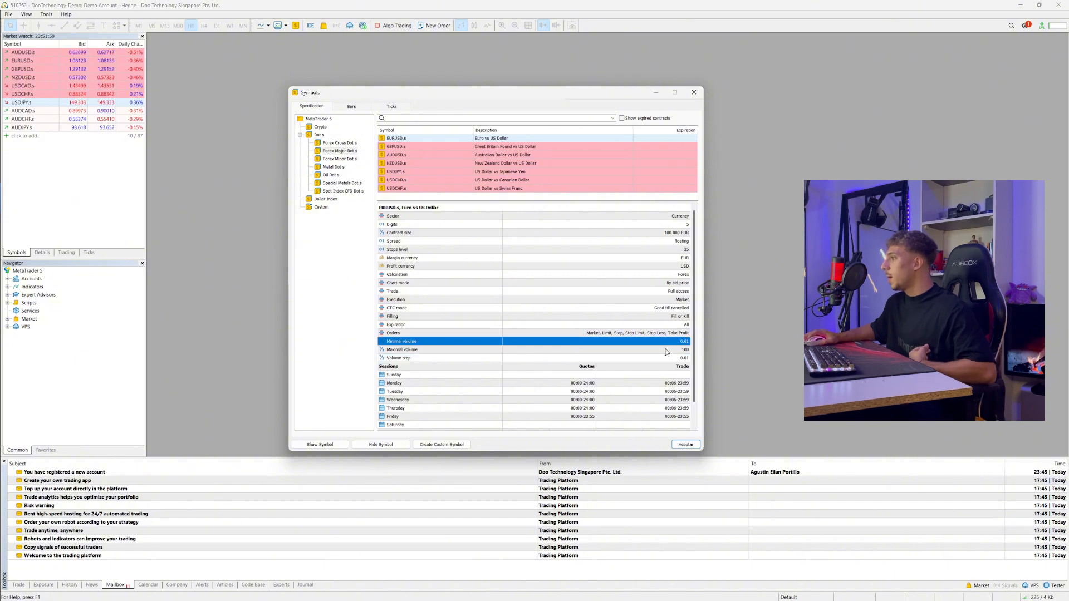
key(alt+Tab)
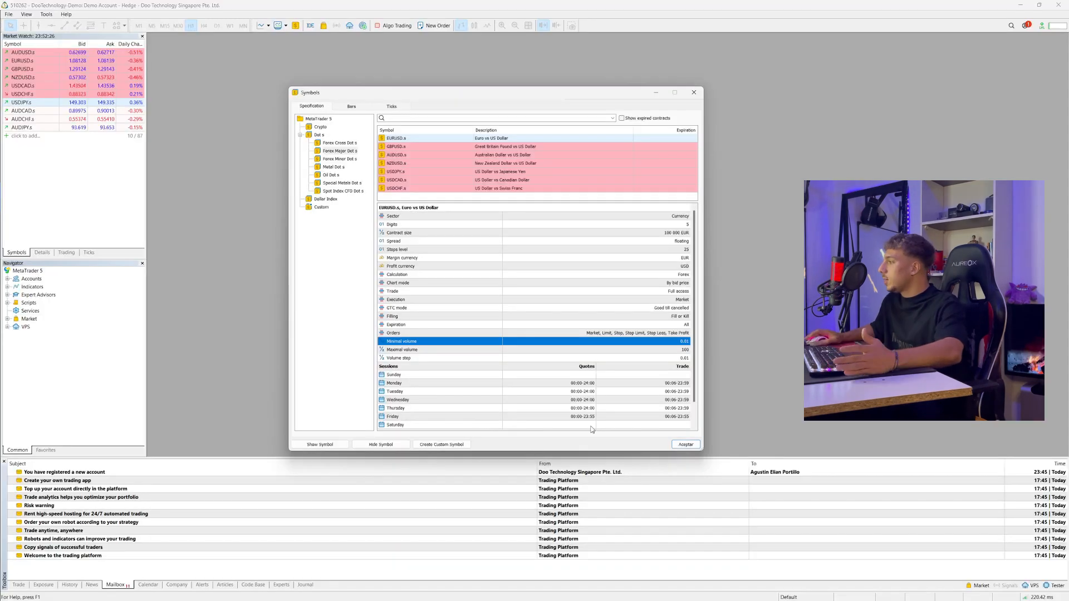
Examine the weekday quote and trade sessions in the MetaTrader 5 EURUSD.s specification, focusing on Wednesday
scroll(606, 370, down, 1)
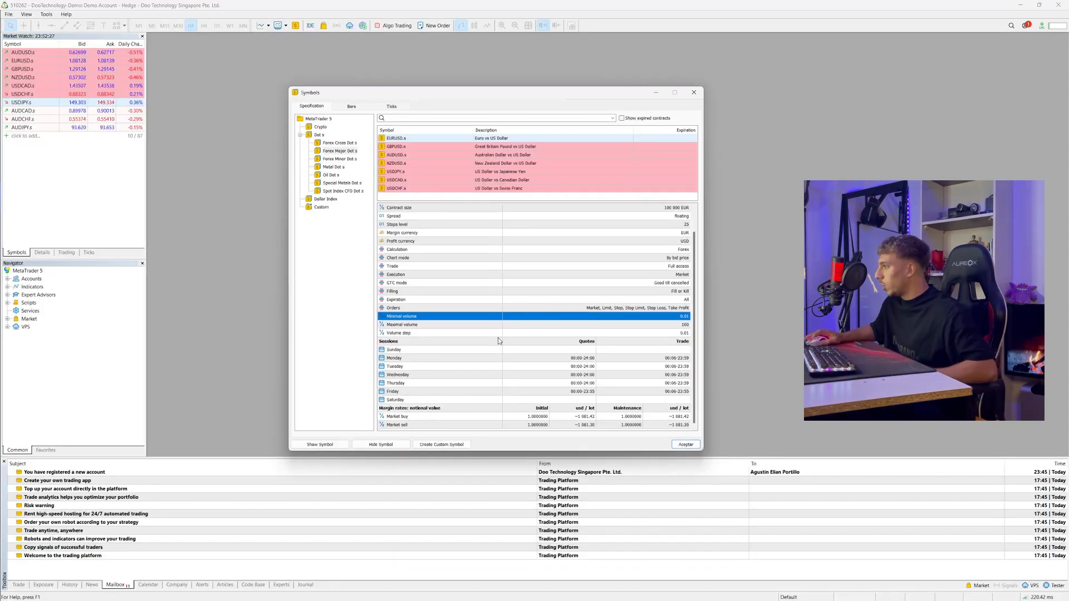
click(584, 349)
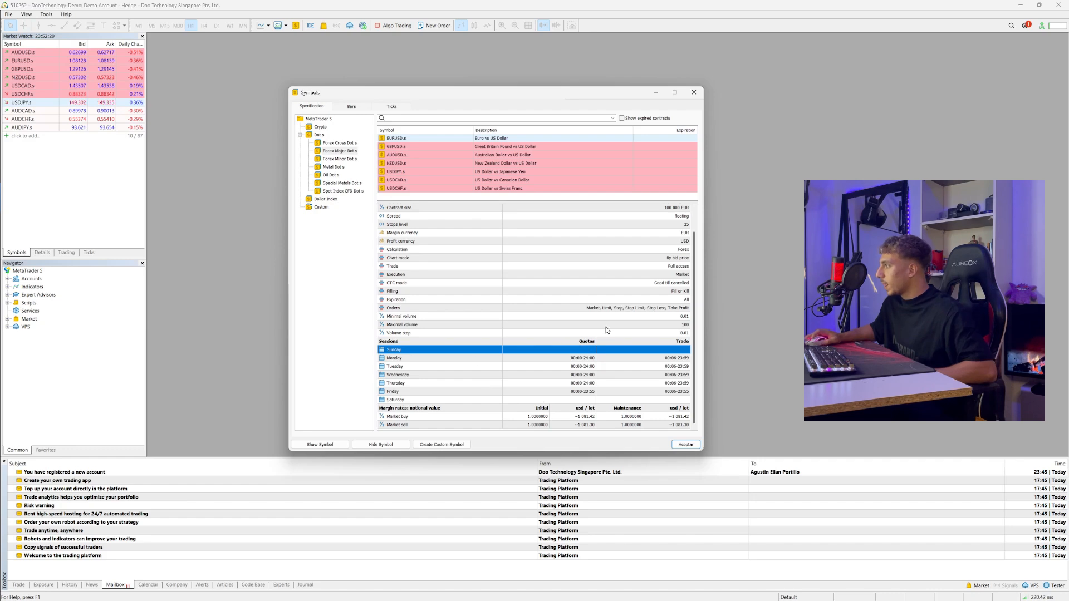
click(565, 383)
click(586, 391)
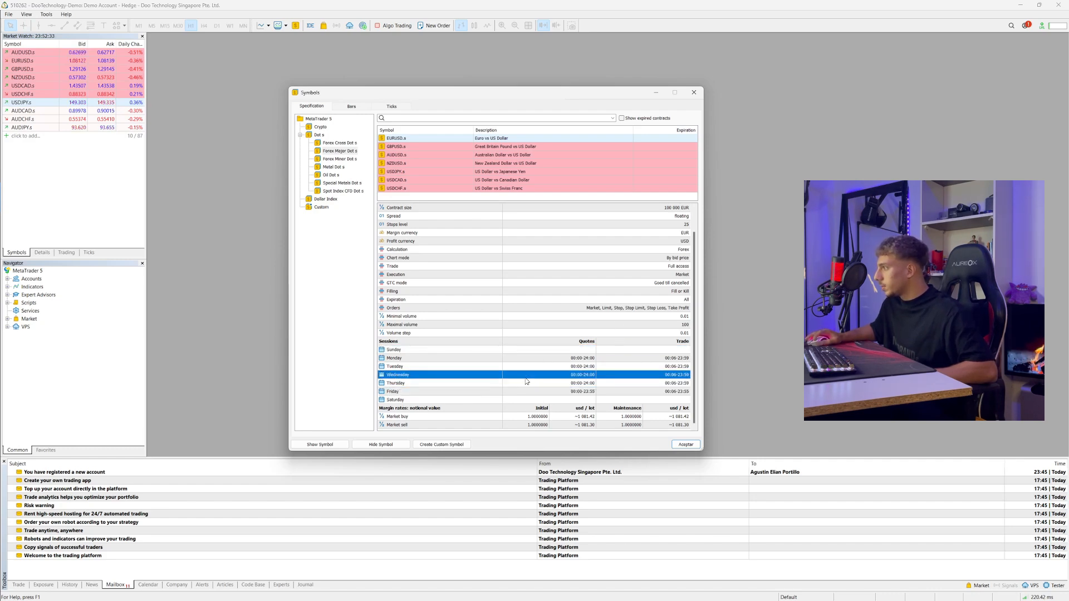
click(525, 377)
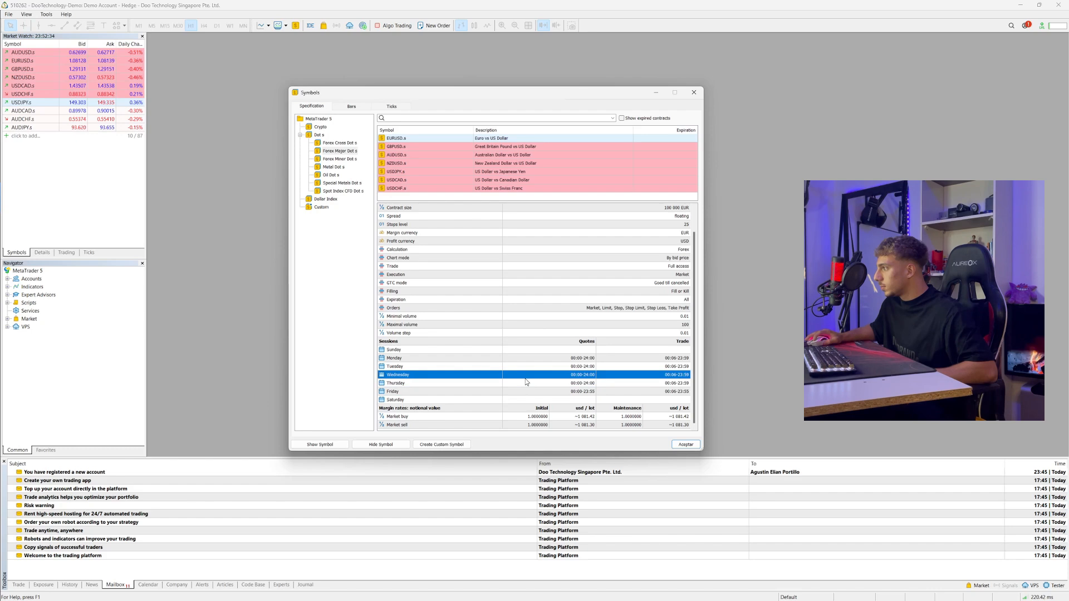
click(554, 358)
click(553, 376)
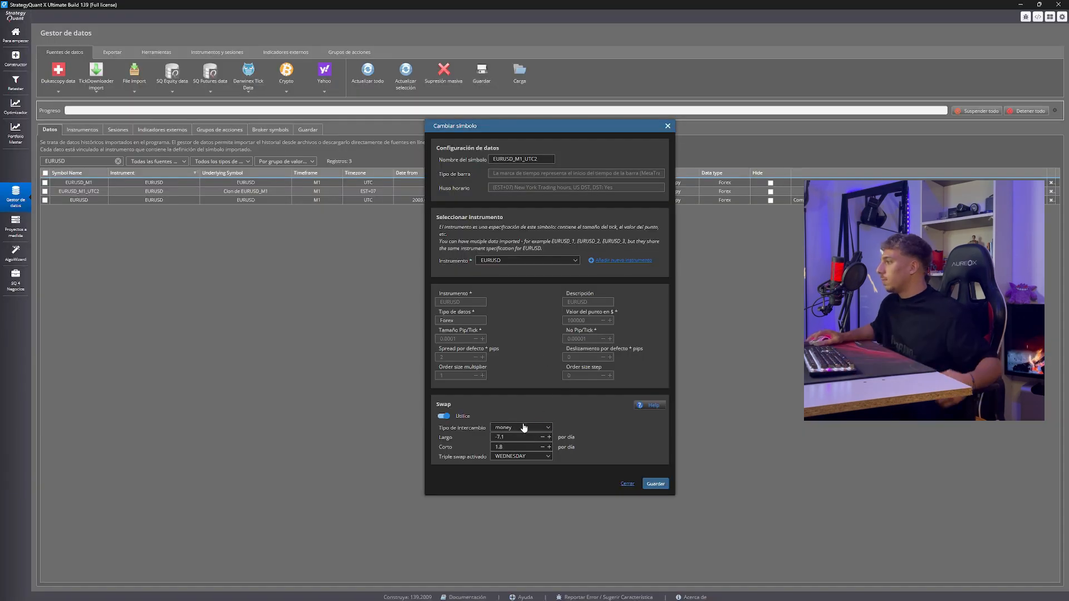
In StrategyQuant, check the available swap types and save the EURUSD_M1_UTC2 symbol settings with the money type kept
click(520, 427)
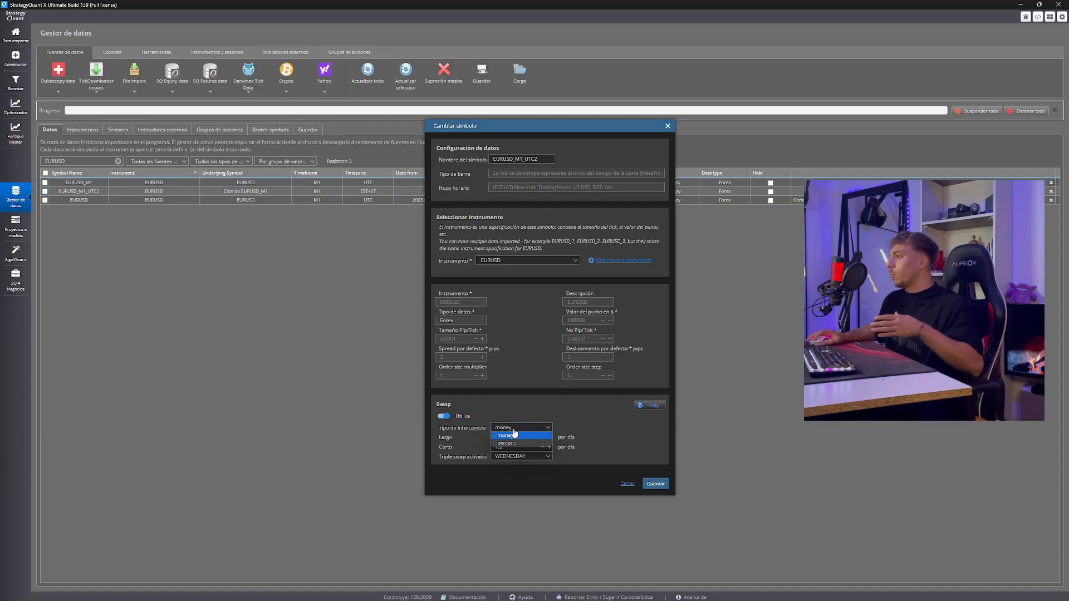
click(497, 396)
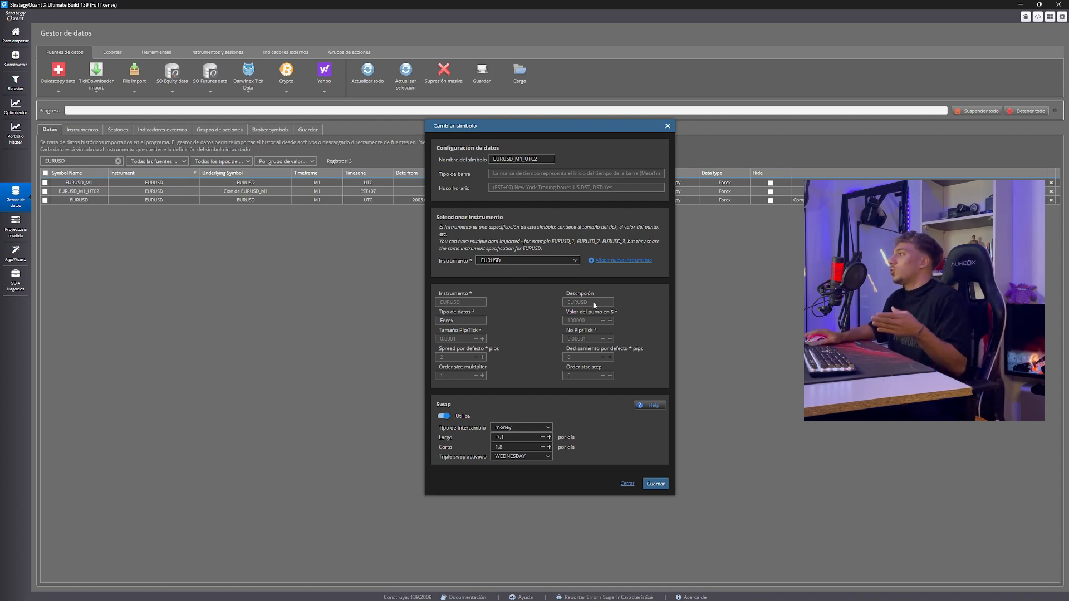
click(656, 483)
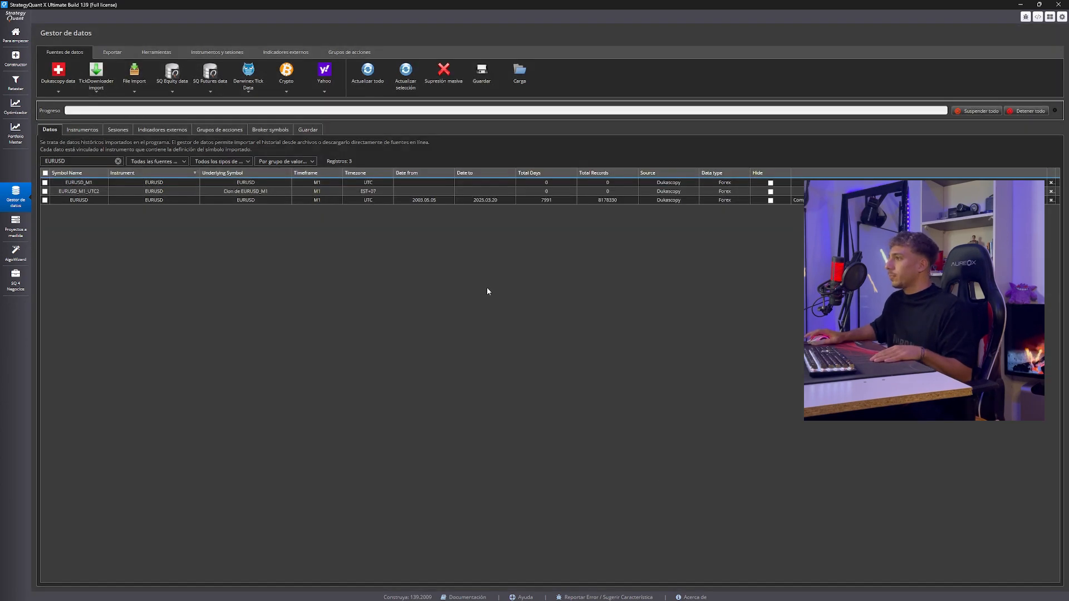
click(258, 200)
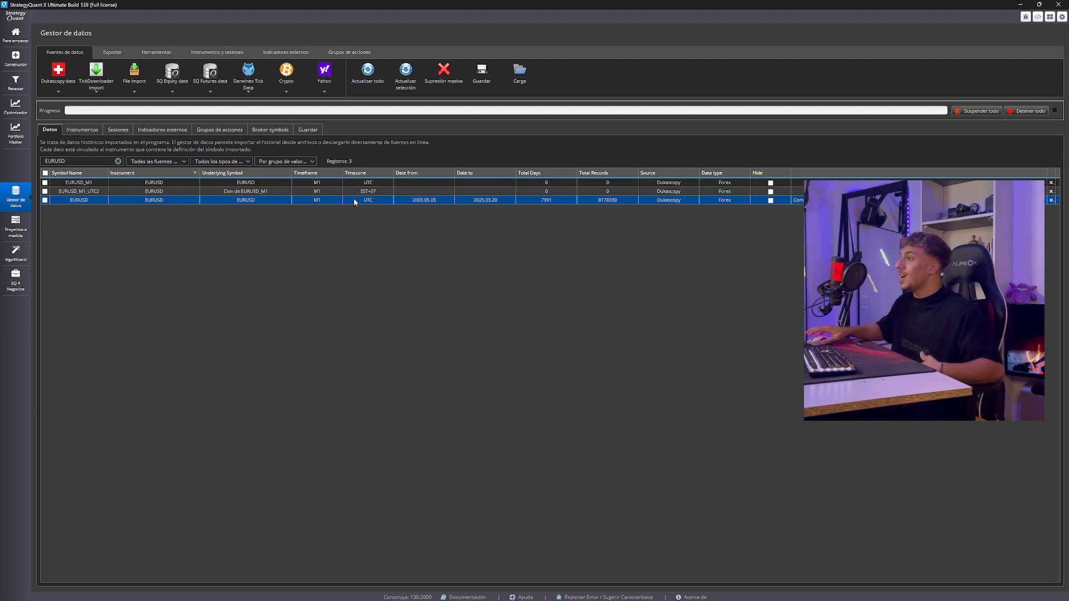
click(122, 54)
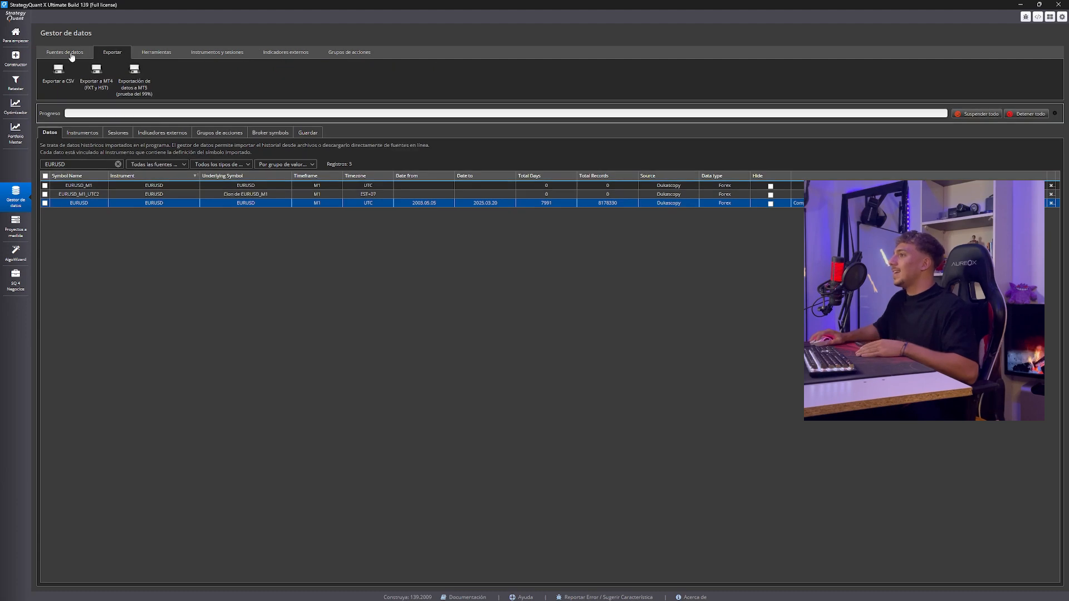
click(72, 53)
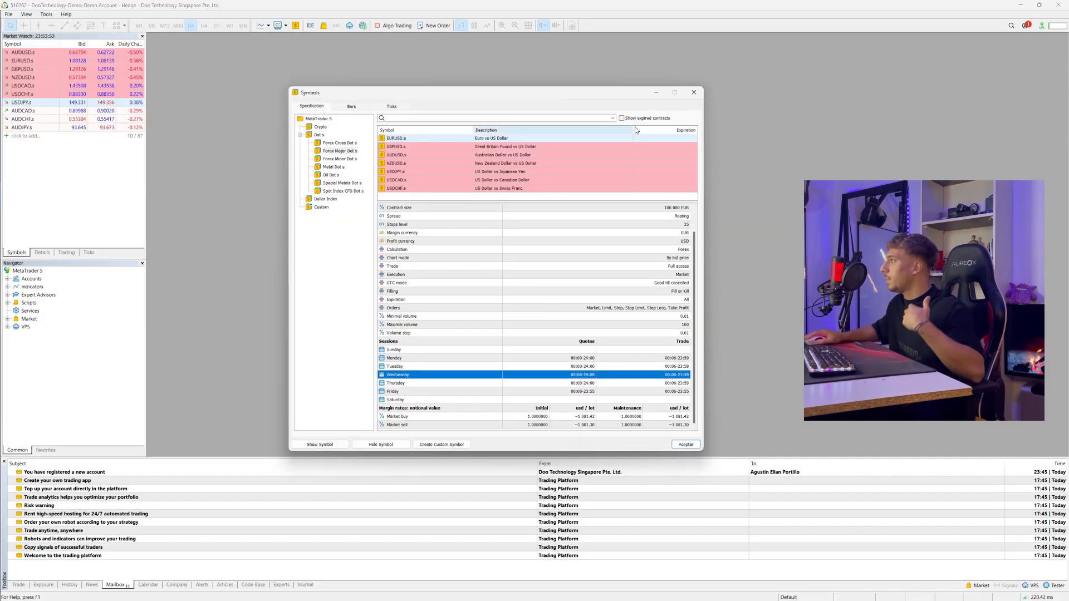
Switch to MetaTrader 5, open a maximized EURUSD.s chart on the M1 timeframe, and return to StrategyQuant
click(701, 94)
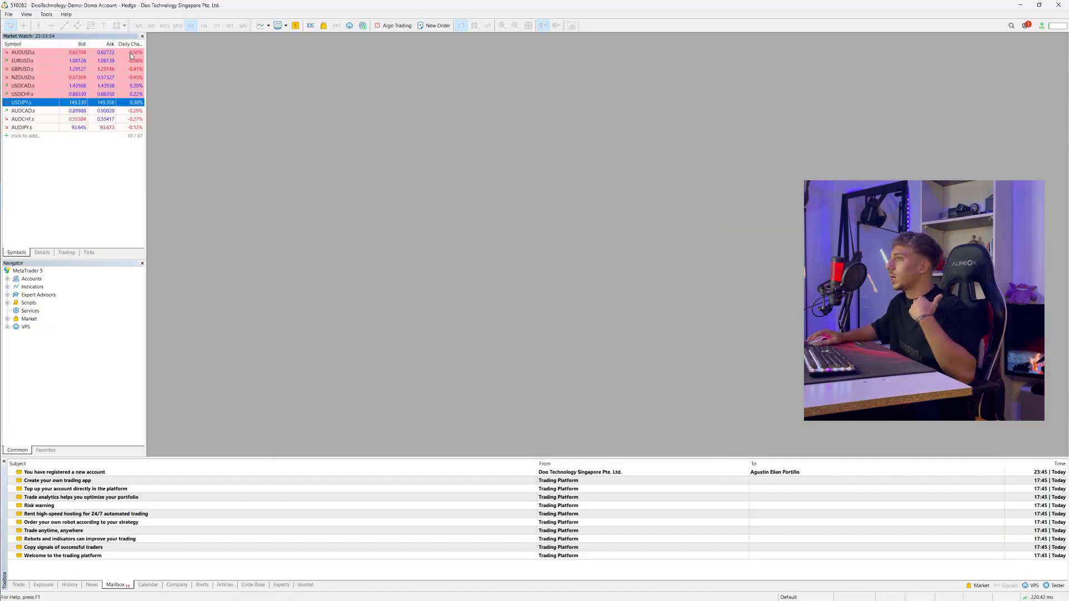
right_click(91, 60)
click(121, 79)
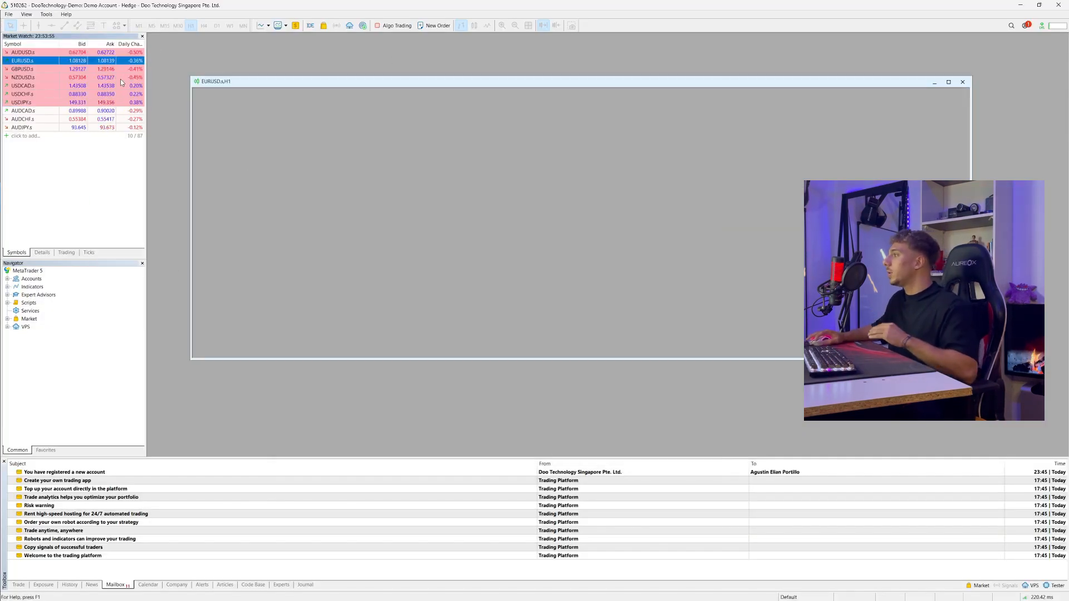
click(949, 82)
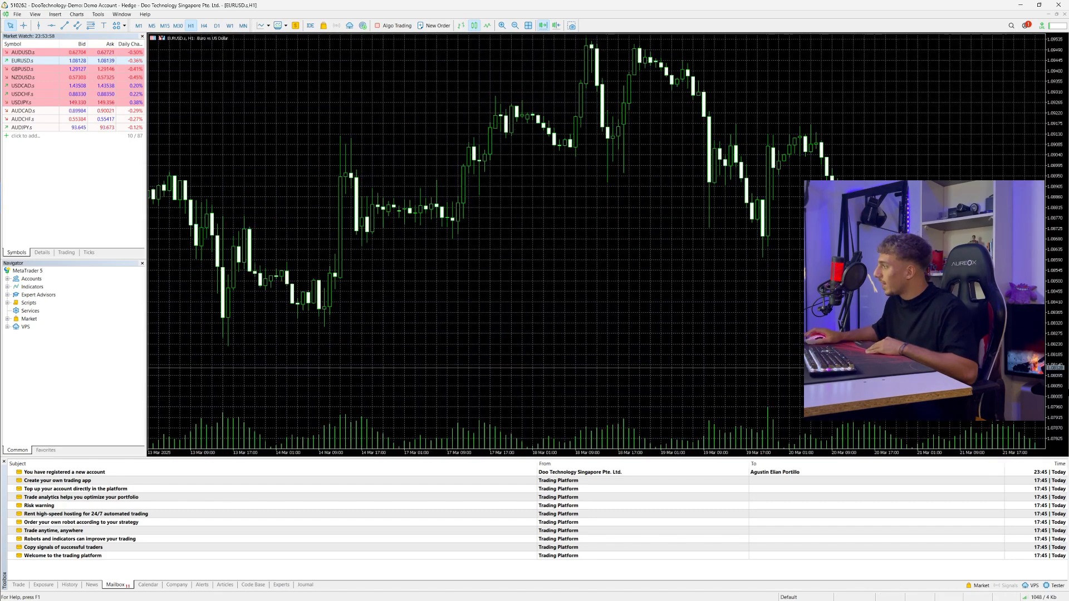
click(139, 26)
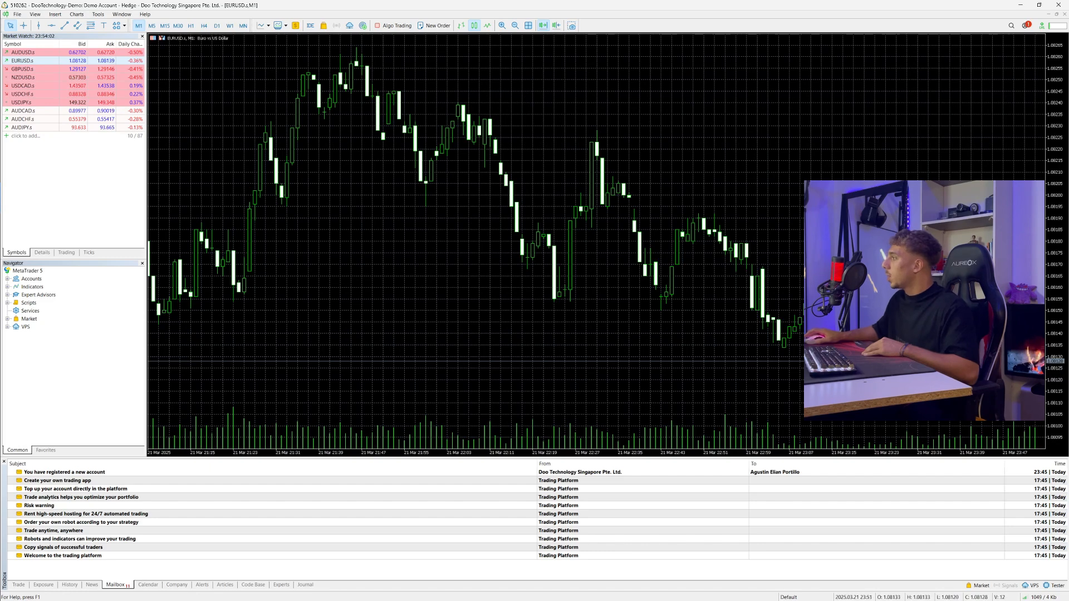
click(1022, 6)
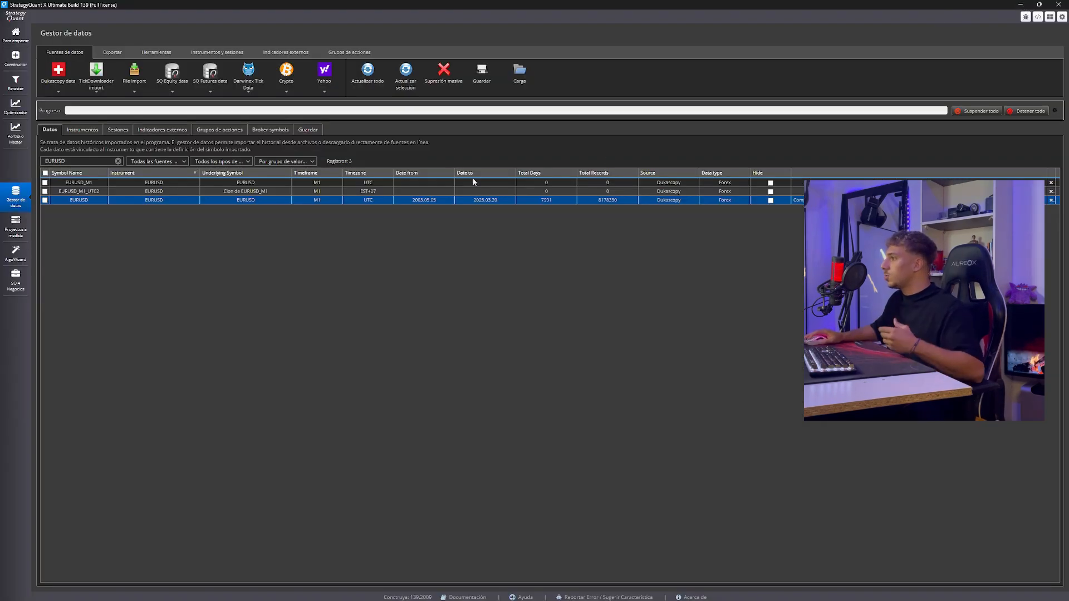
Clone the downloaded EURUSD data to the time zone (UTC+03) Kuwait, Riyadh, DST: No
click(44, 200)
click(112, 52)
click(156, 52)
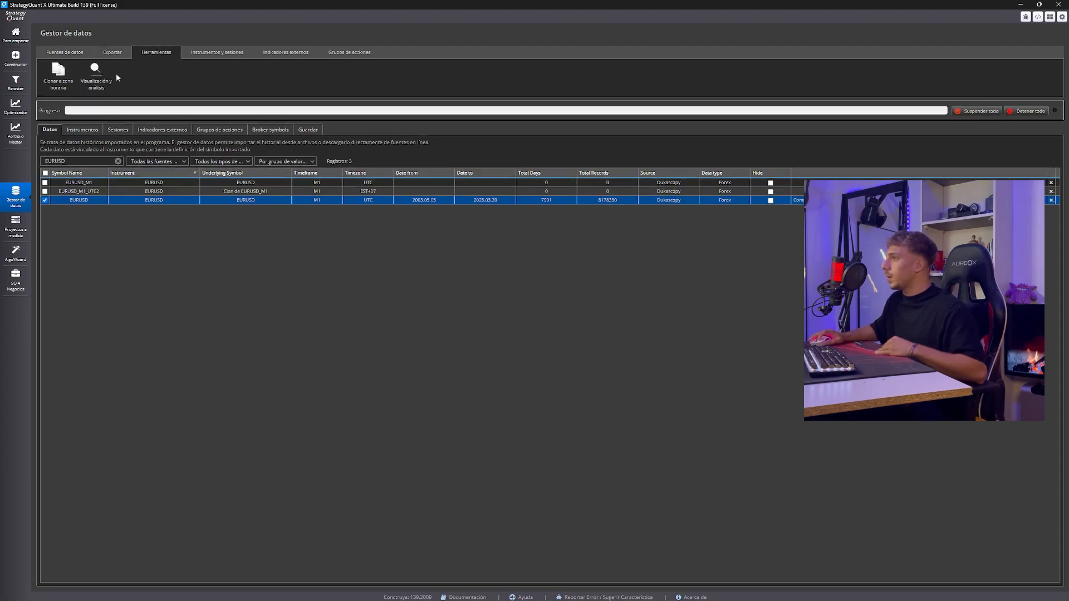
click(66, 82)
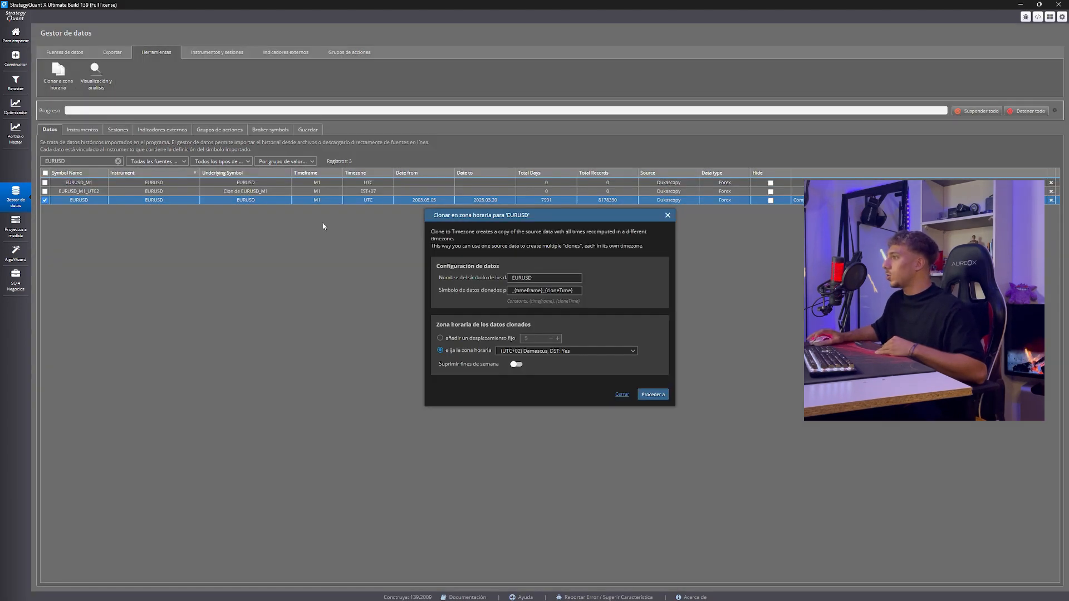
click(533, 352)
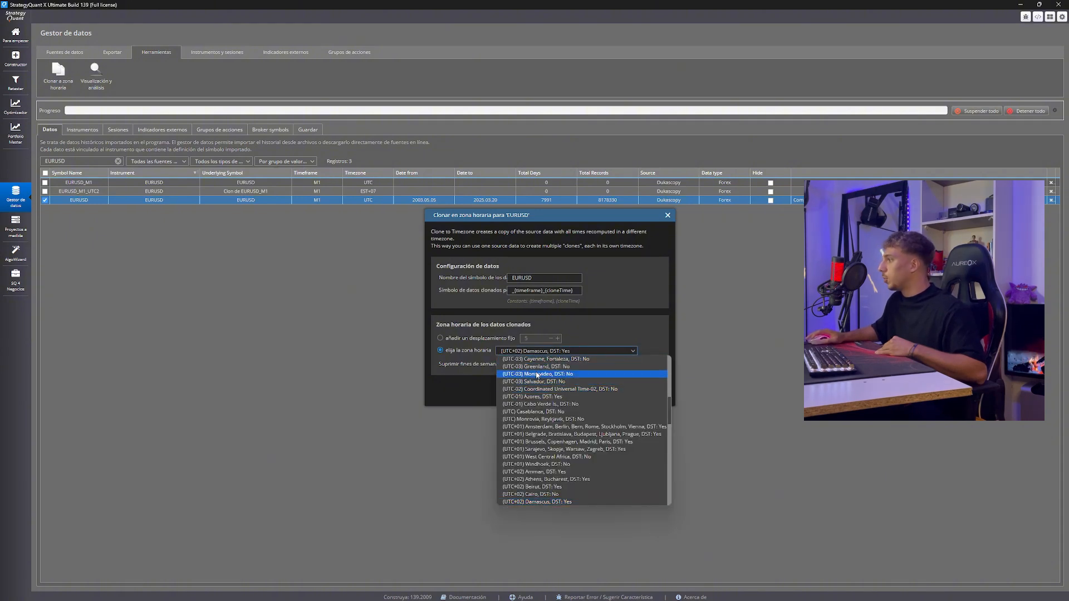
scroll(539, 450, down, 10)
scroll(539, 412, up, 4)
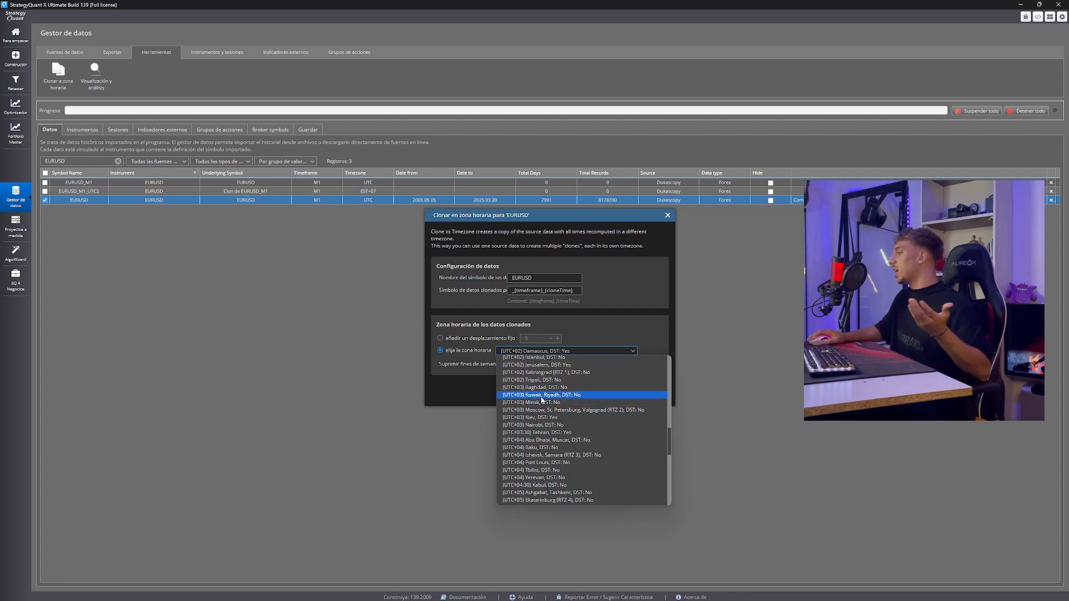
click(541, 397)
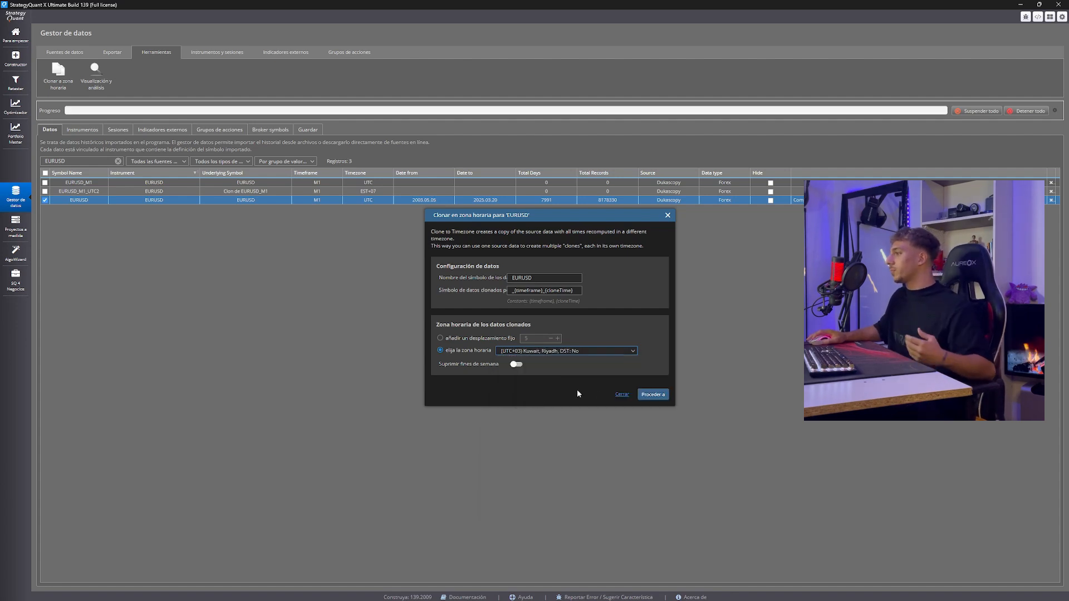
click(659, 396)
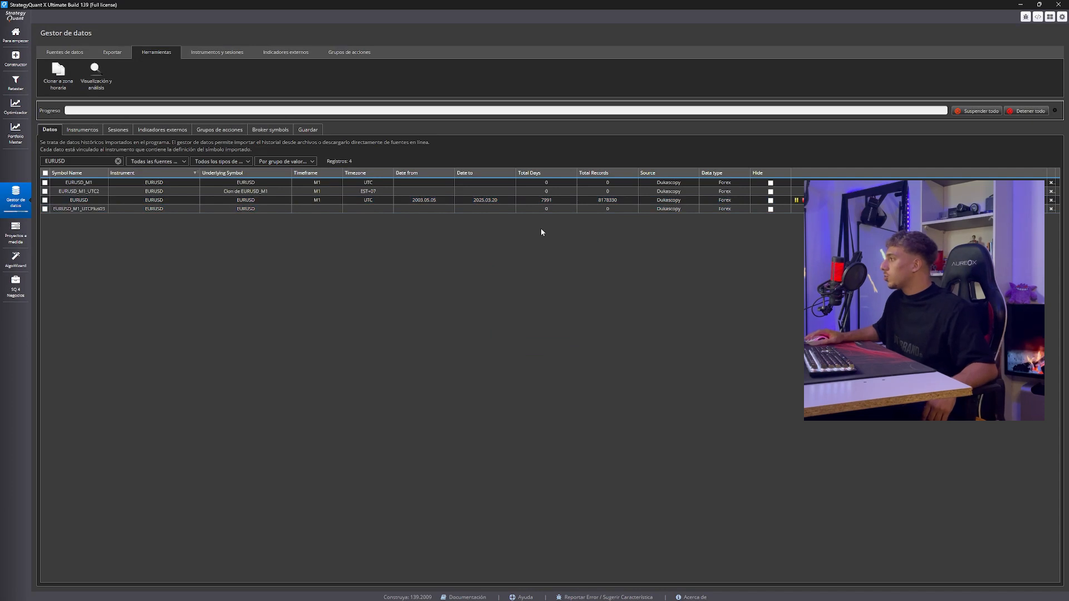
click(446, 200)
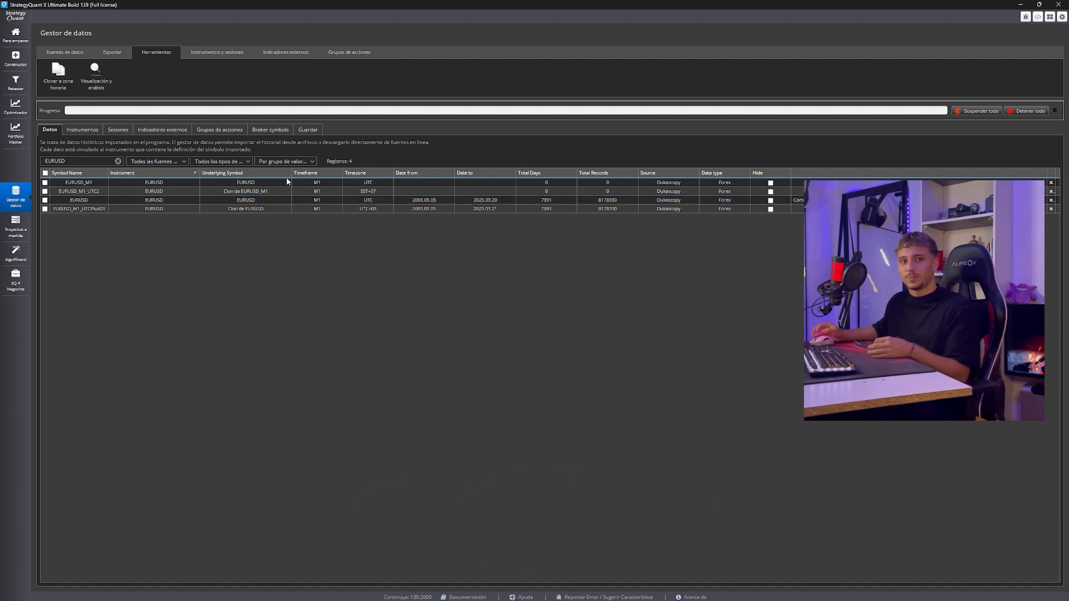
click(217, 52)
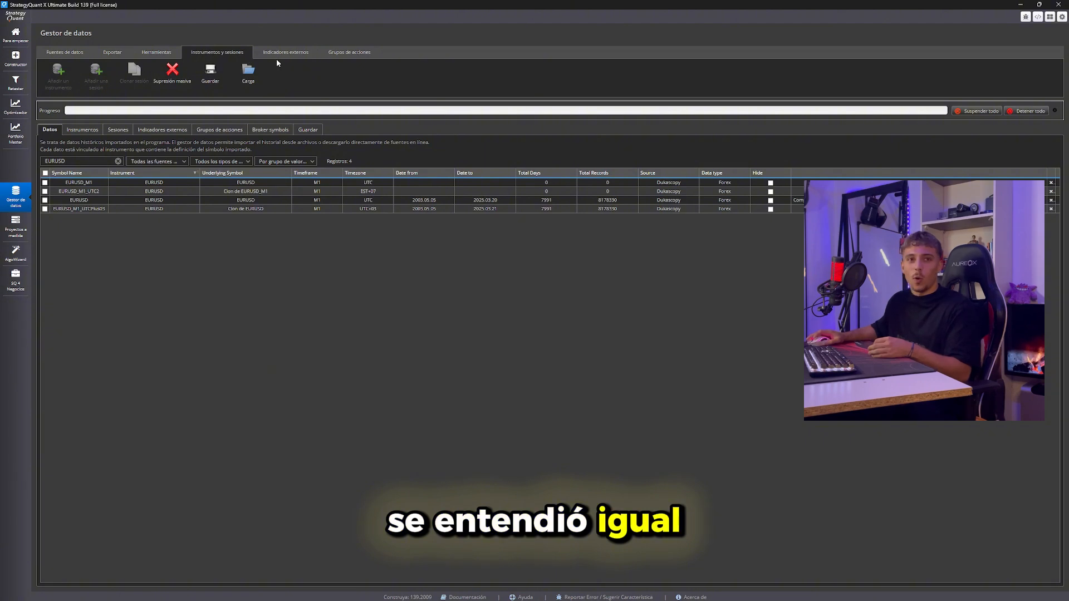
click(330, 53)
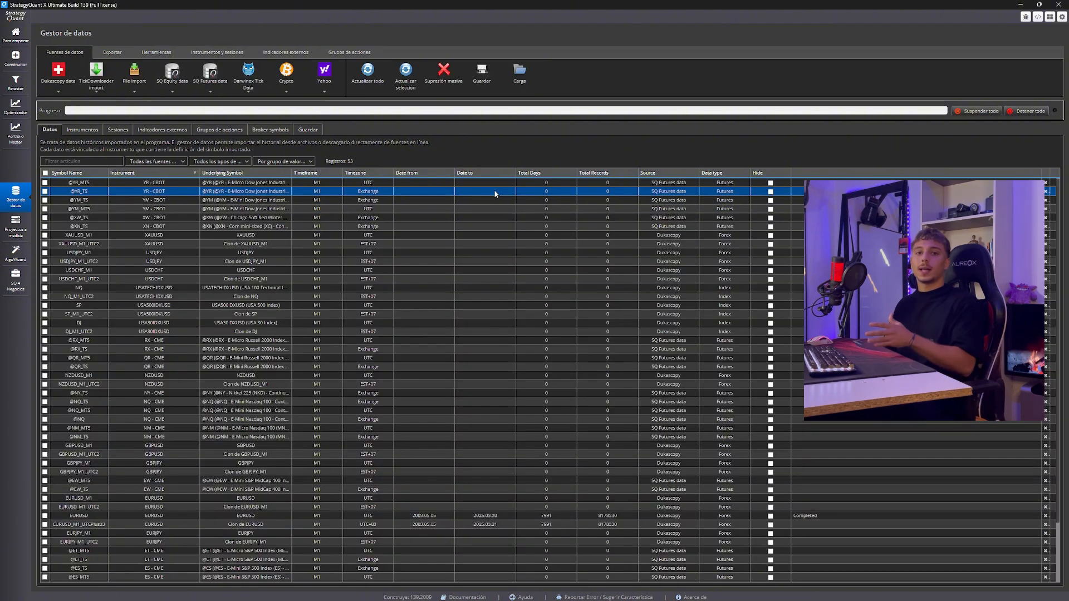